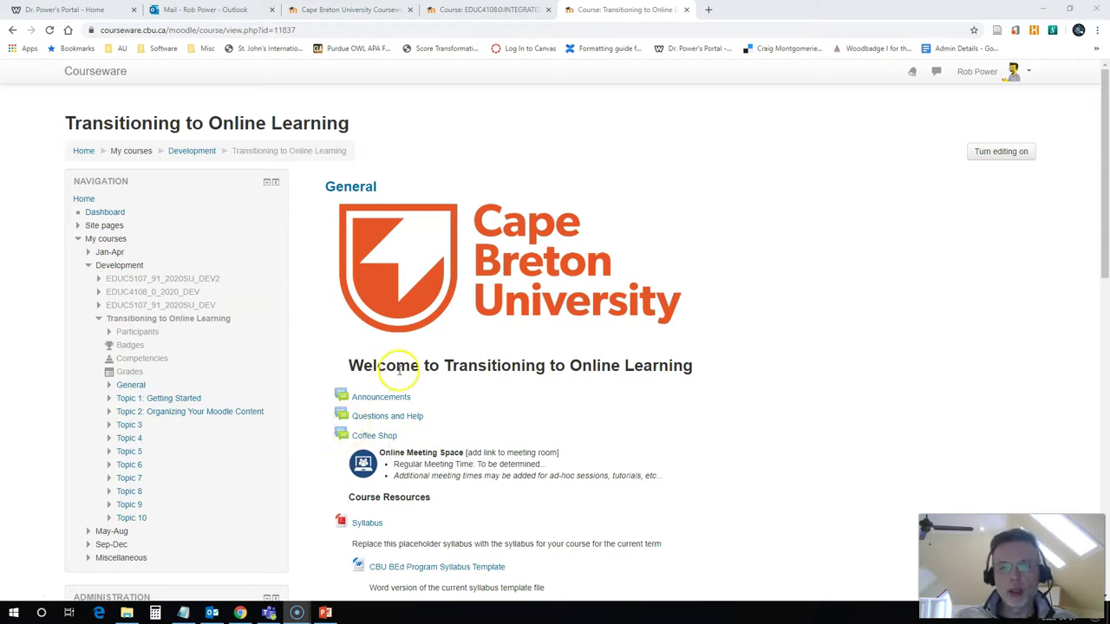
Scroll through the Transitioning to Online Learning course's General section of forums and resources
scroll(422, 384, "down", 2)
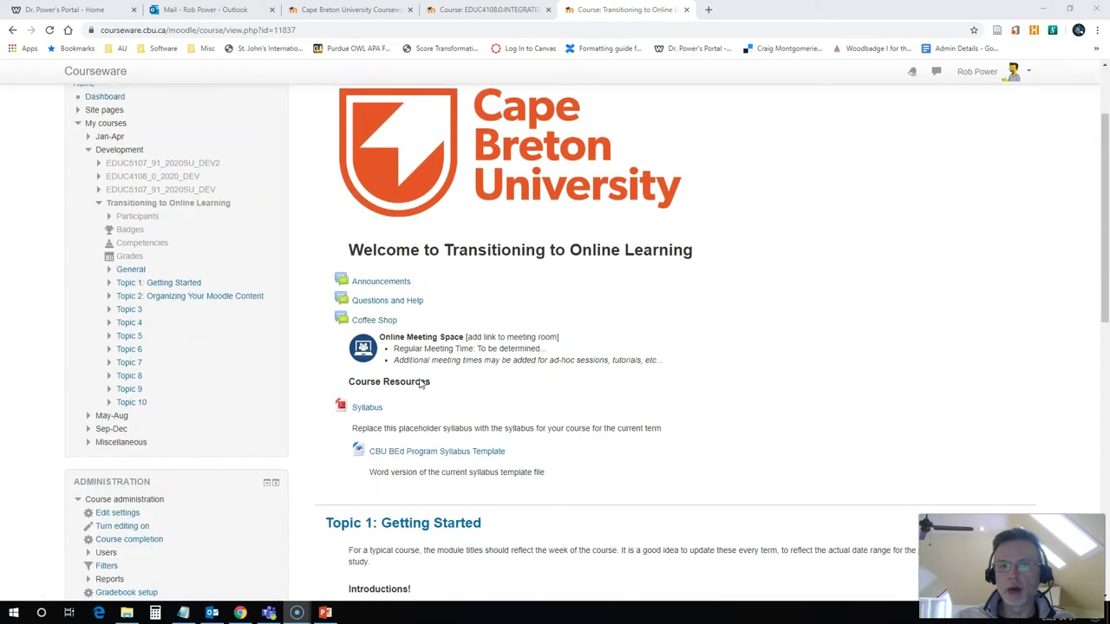
scroll(434, 380, "up", 1)
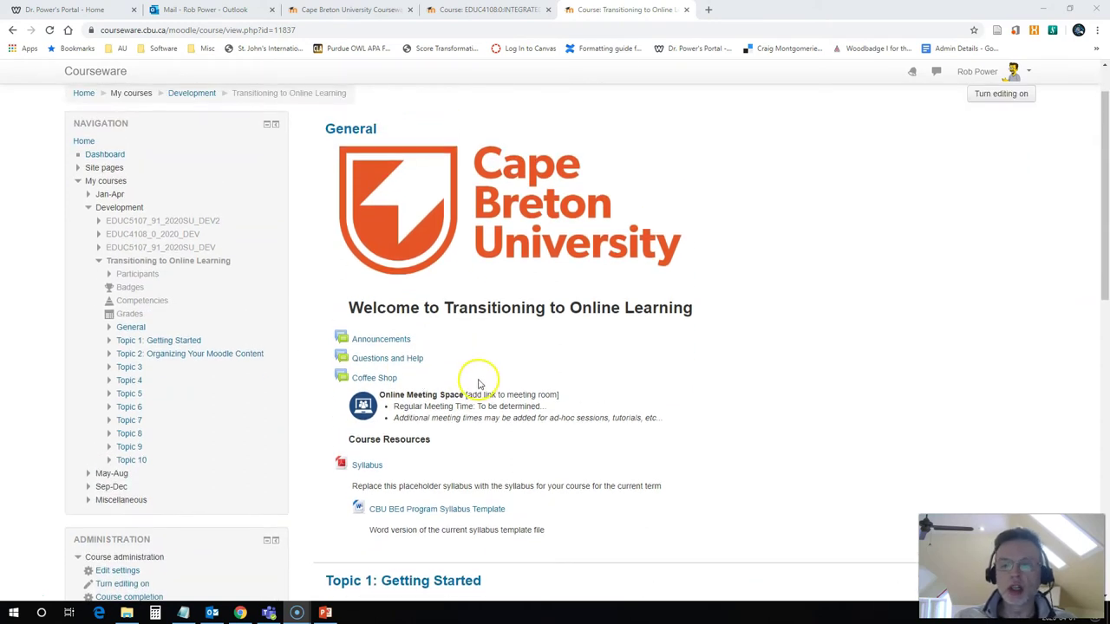
left_click(460, 10)
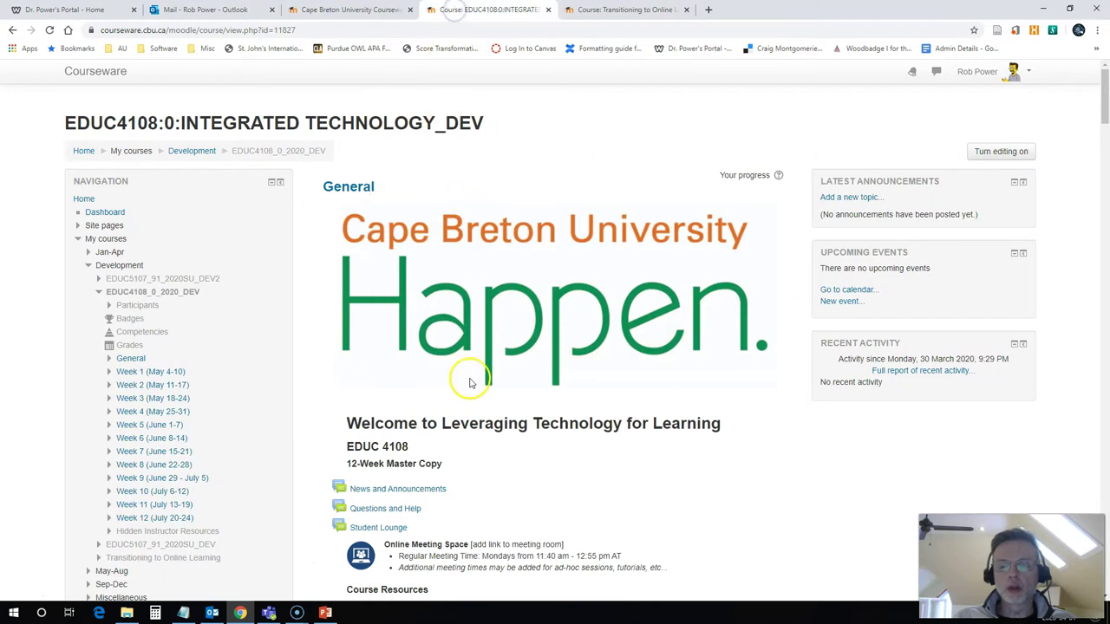
scroll(469, 381, "down", 4)
scroll(469, 385, "down", 1)
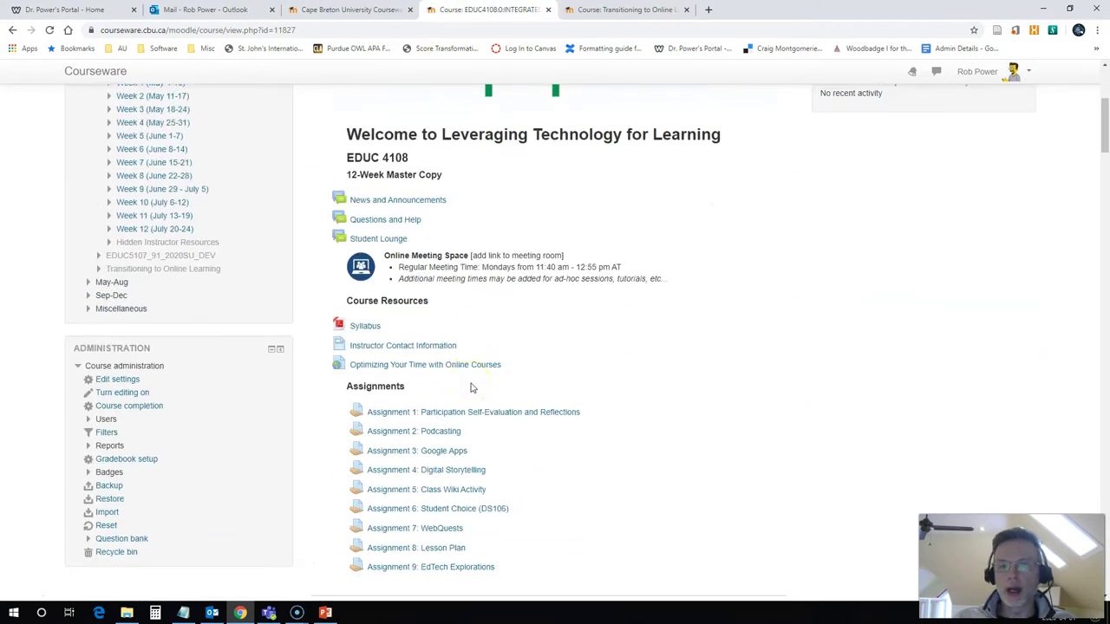
scroll(472, 387, "down", 4)
scroll(472, 388, "up", 5)
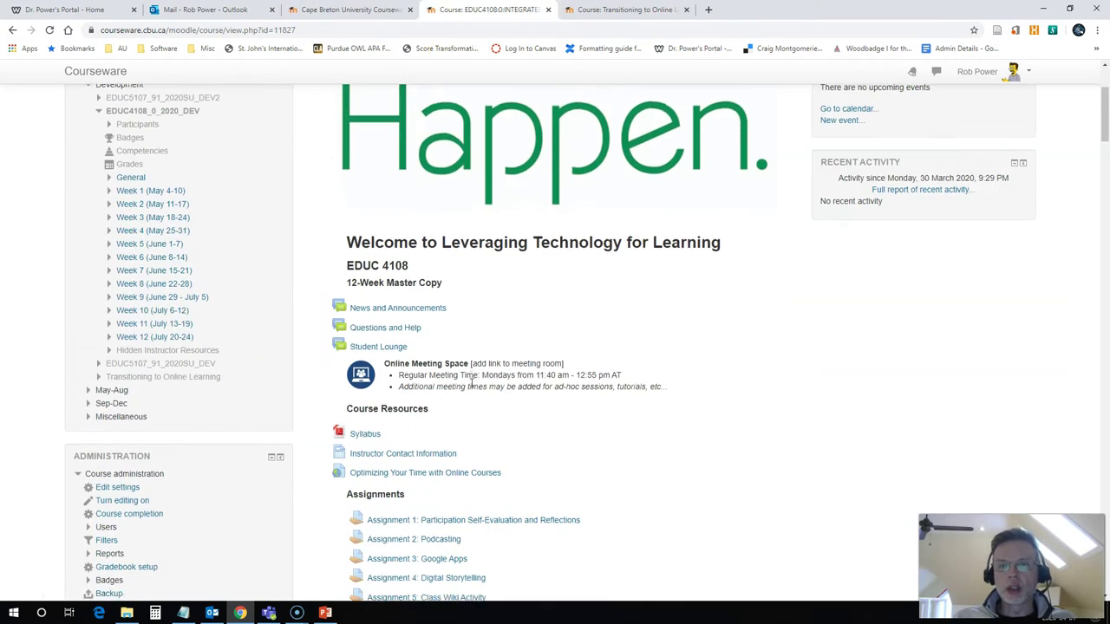
scroll(472, 388, "down", 3)
scroll(472, 387, "up", 5)
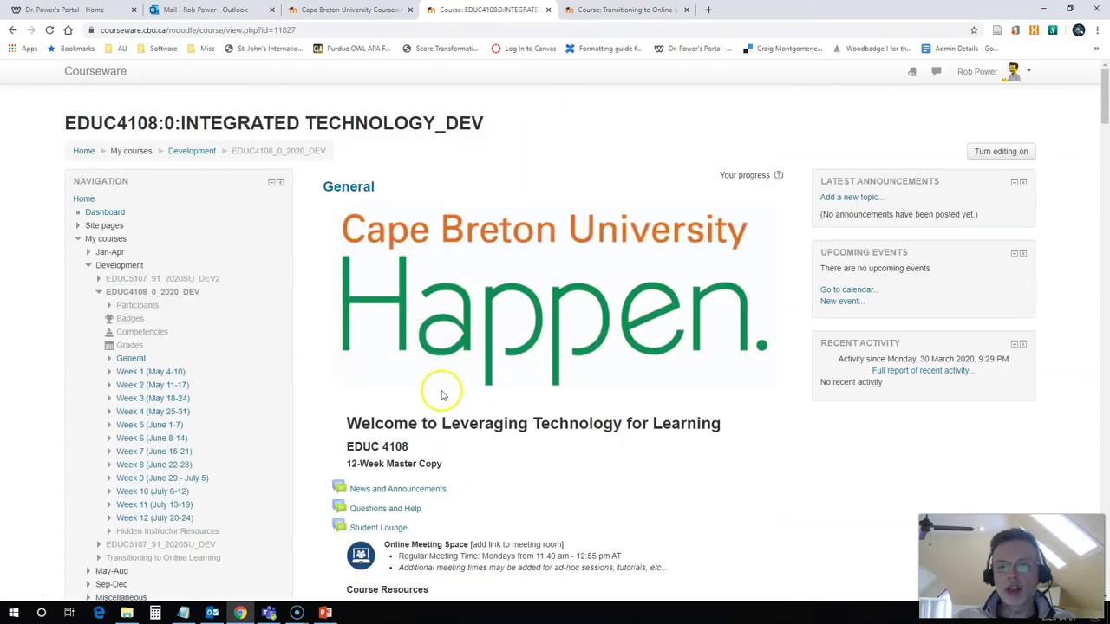
left_click(587, 11)
scroll(538, 338, "down", 2)
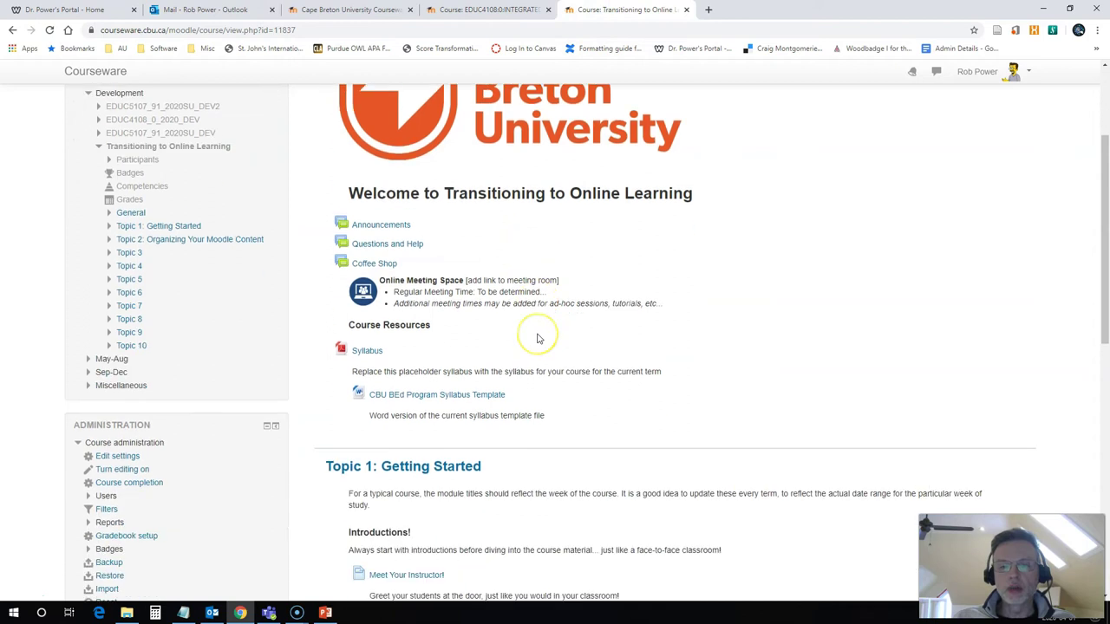
scroll(538, 338, "down", 5)
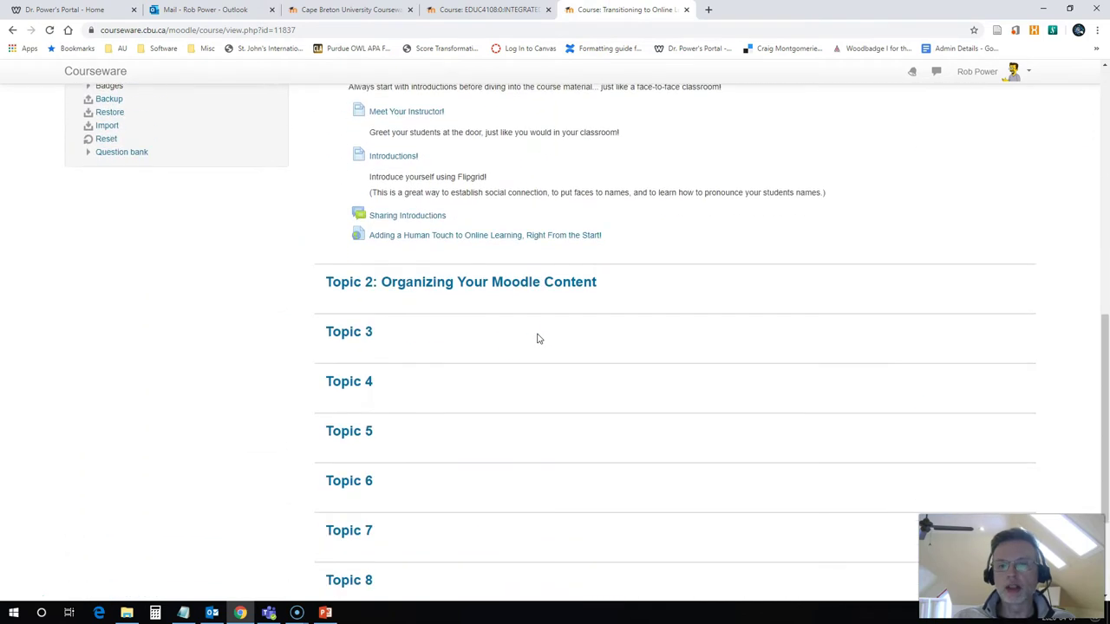
scroll(521, 345, "up", 7)
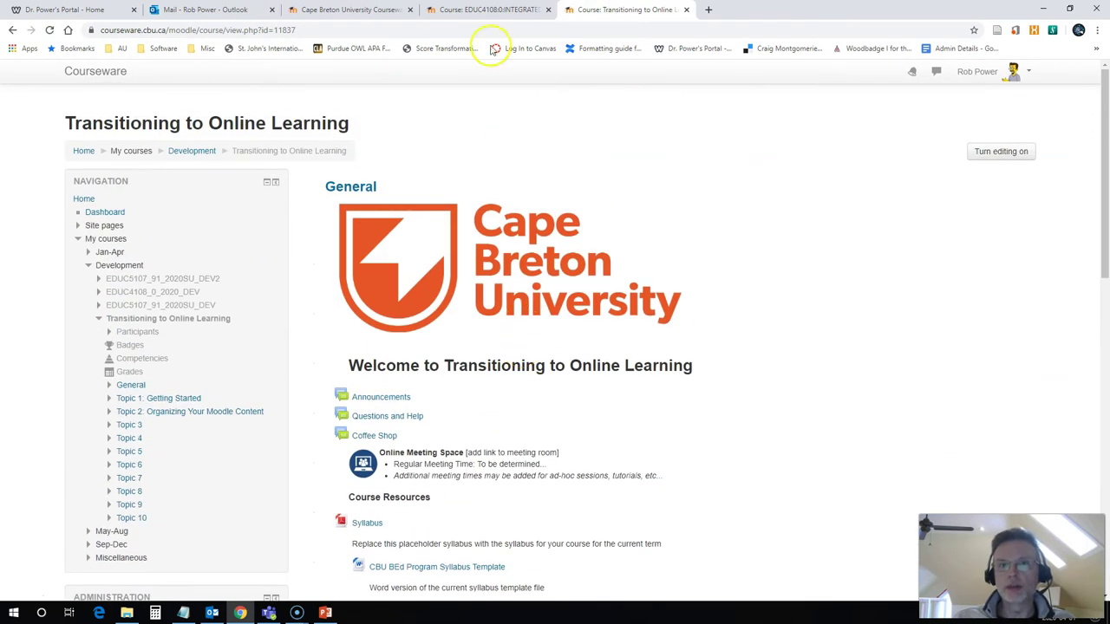
left_click(483, 11)
scroll(534, 395, "down", 6)
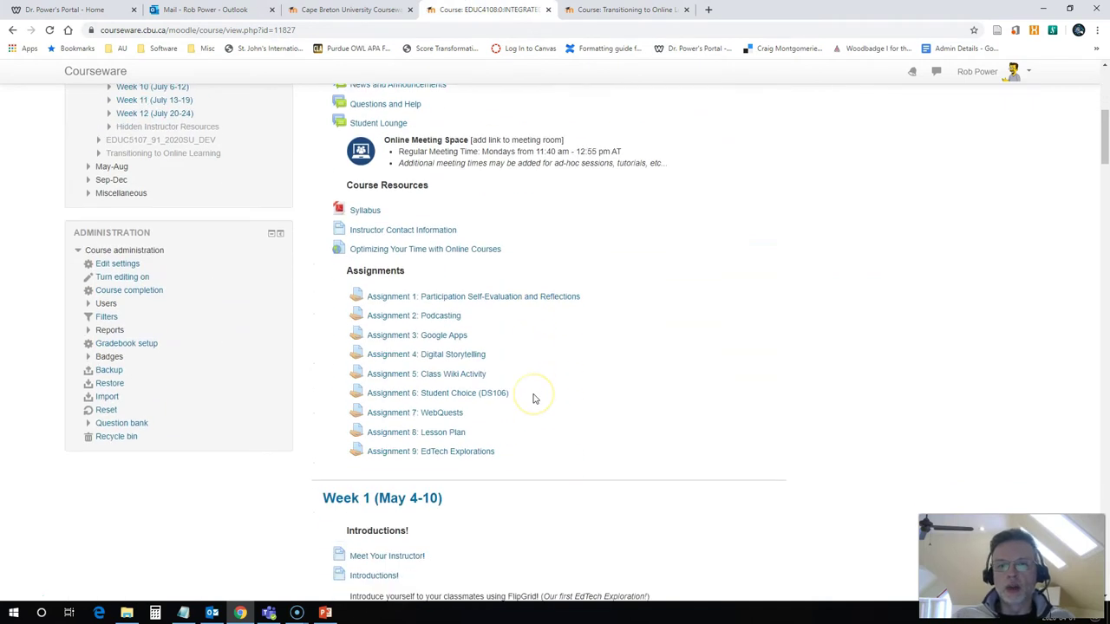
scroll(529, 394, "down", 2)
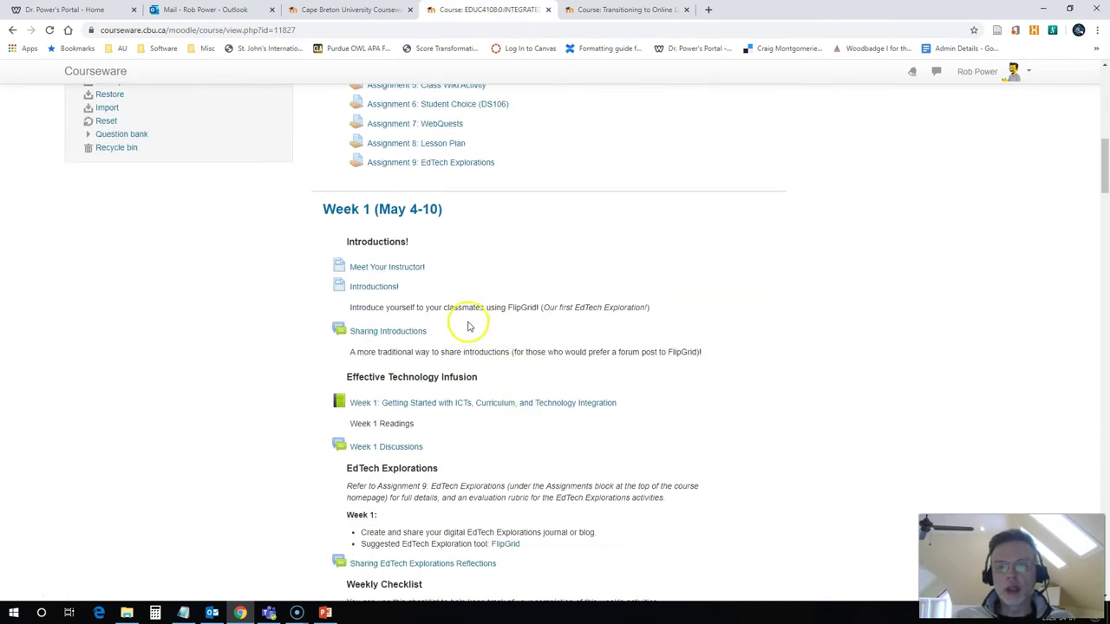
scroll(487, 326, "down", 10)
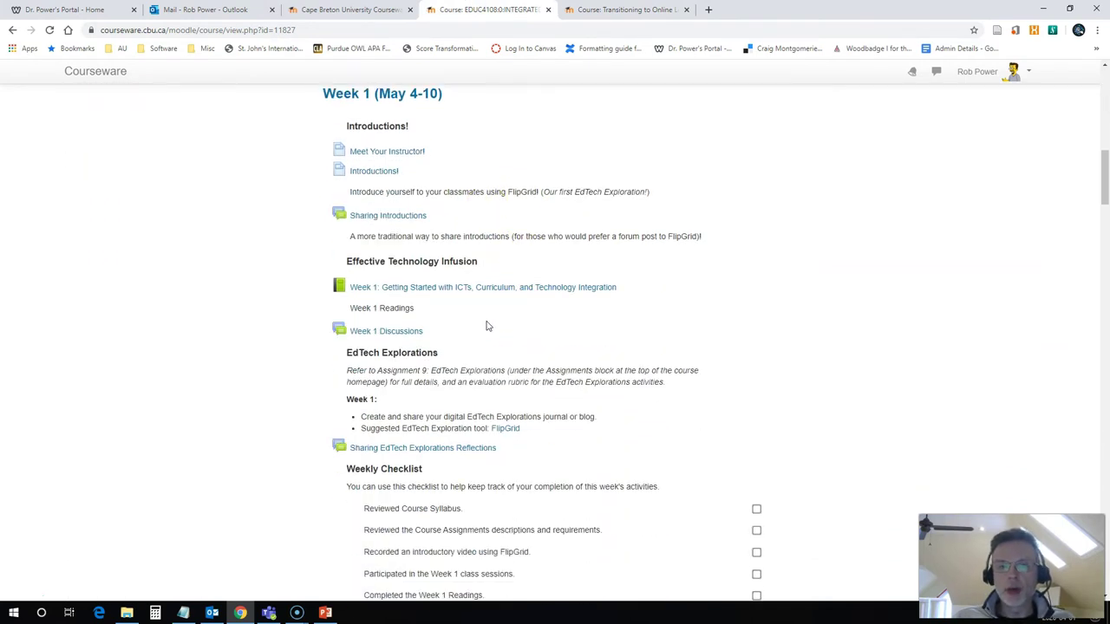
scroll(392, 208, "down", 5)
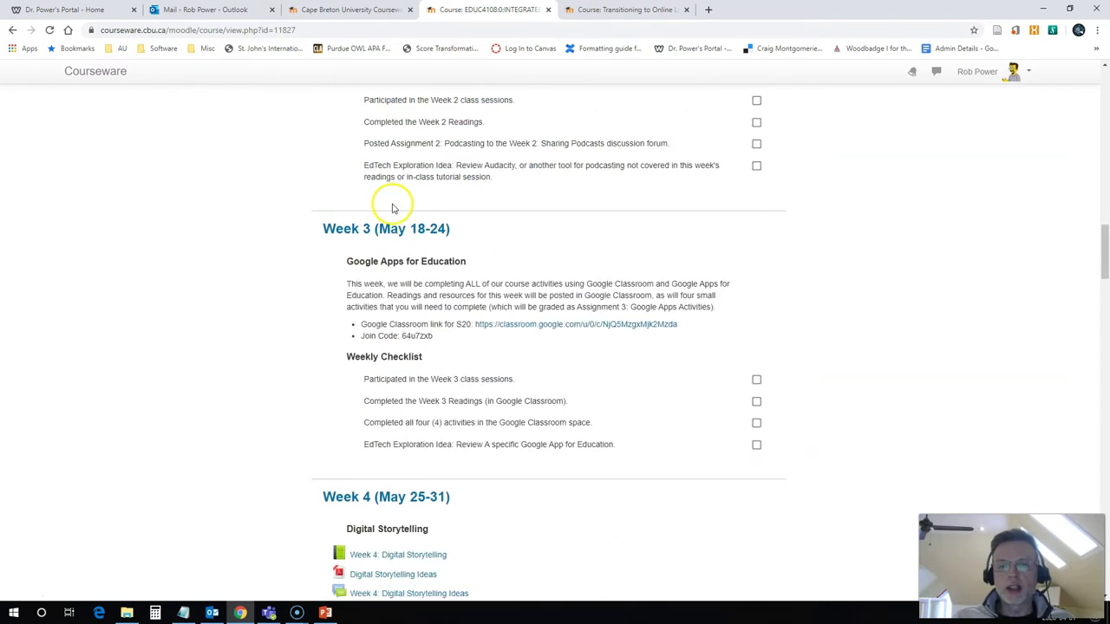
scroll(393, 211, "up", 3)
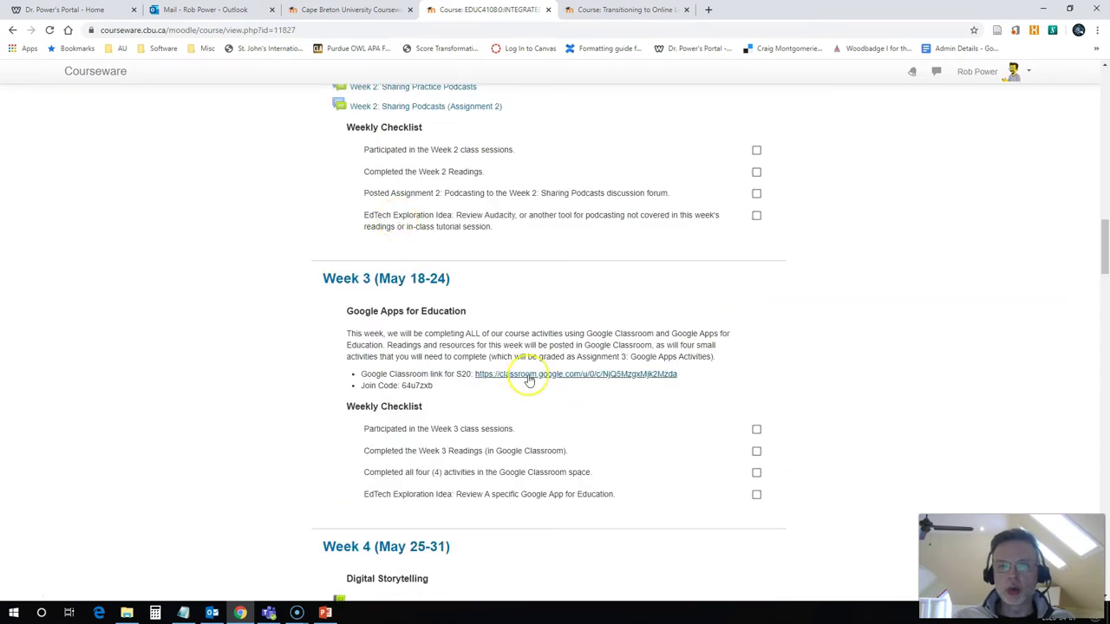
scroll(529, 380, "up", 5)
scroll(521, 379, "up", 20)
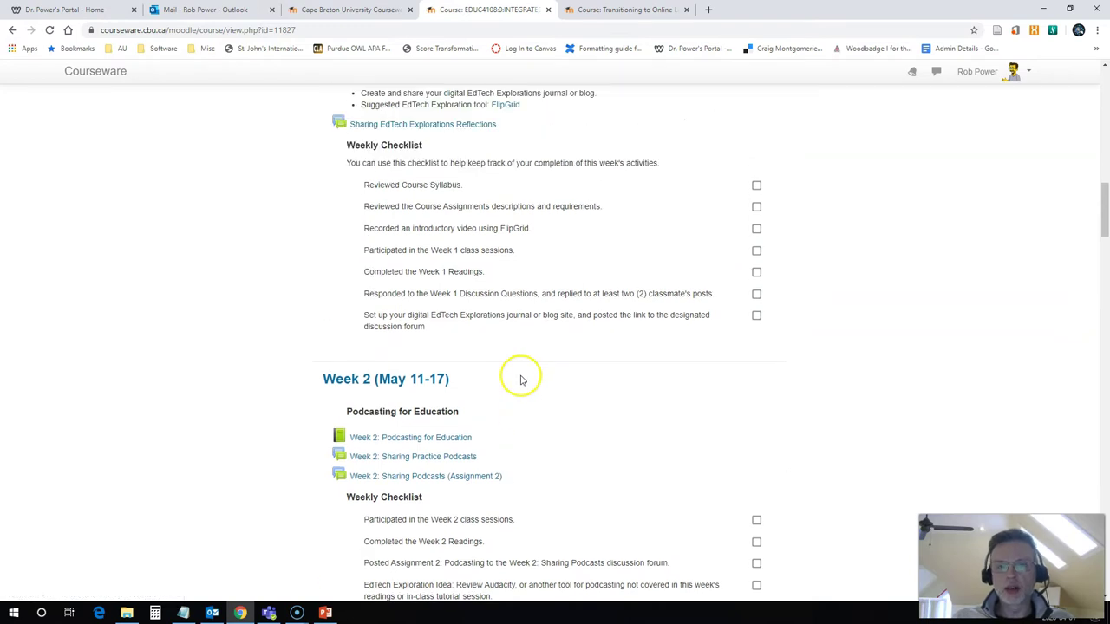
scroll(546, 428, "down", 3)
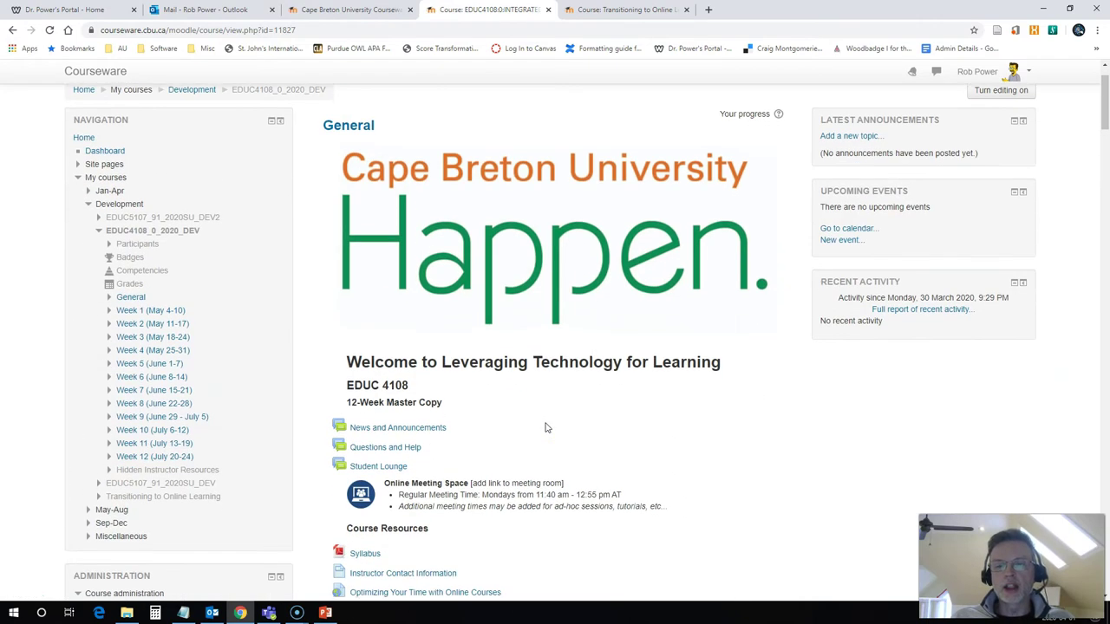
scroll(538, 428, "down", 3)
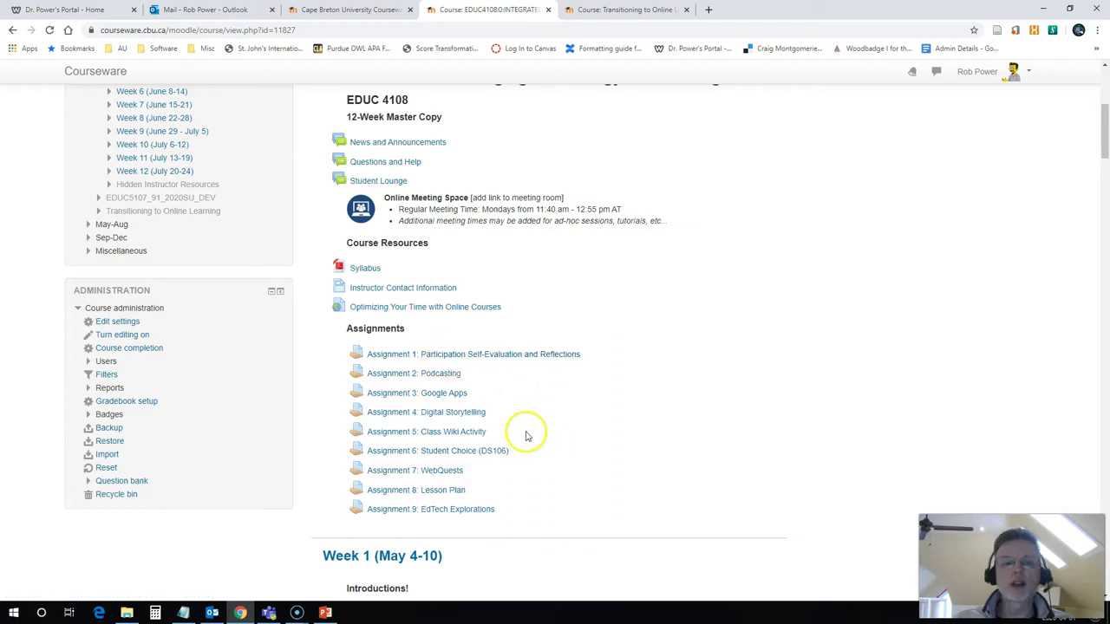
scroll(516, 302, "up", 1)
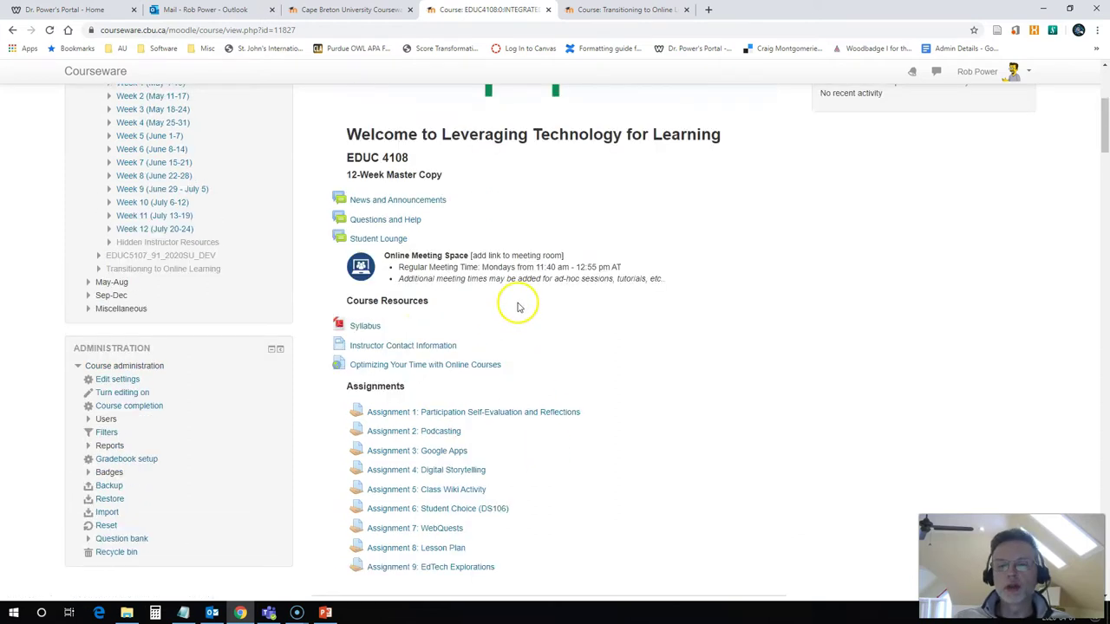
scroll(518, 306, "up", 1)
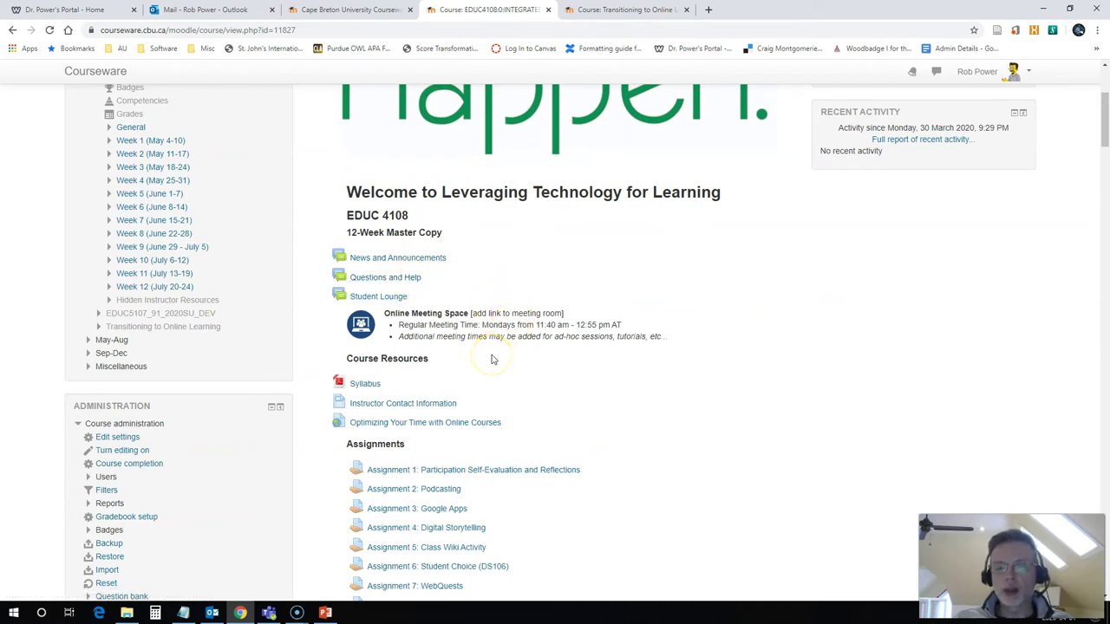
scroll(492, 359, "down", 12)
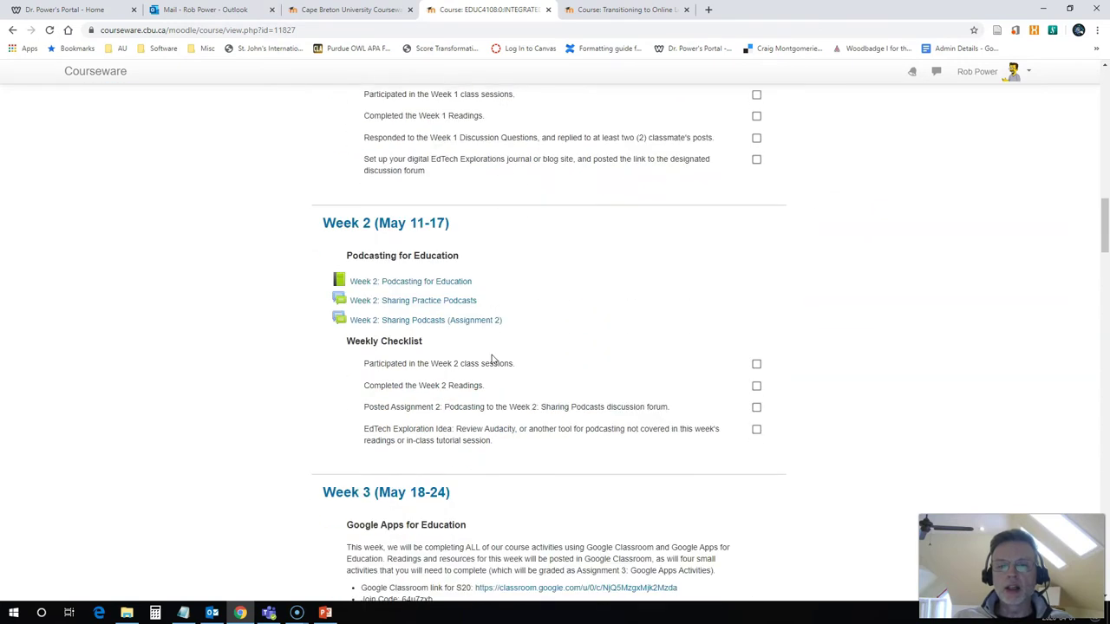
scroll(492, 359, "up", 6)
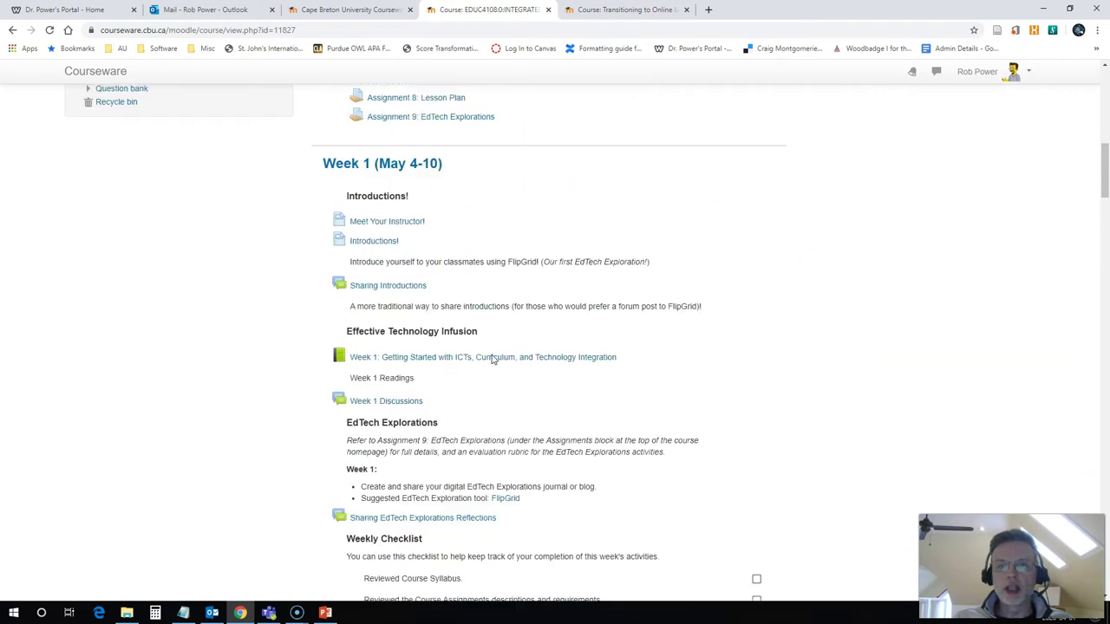
scroll(491, 359, "up", 1)
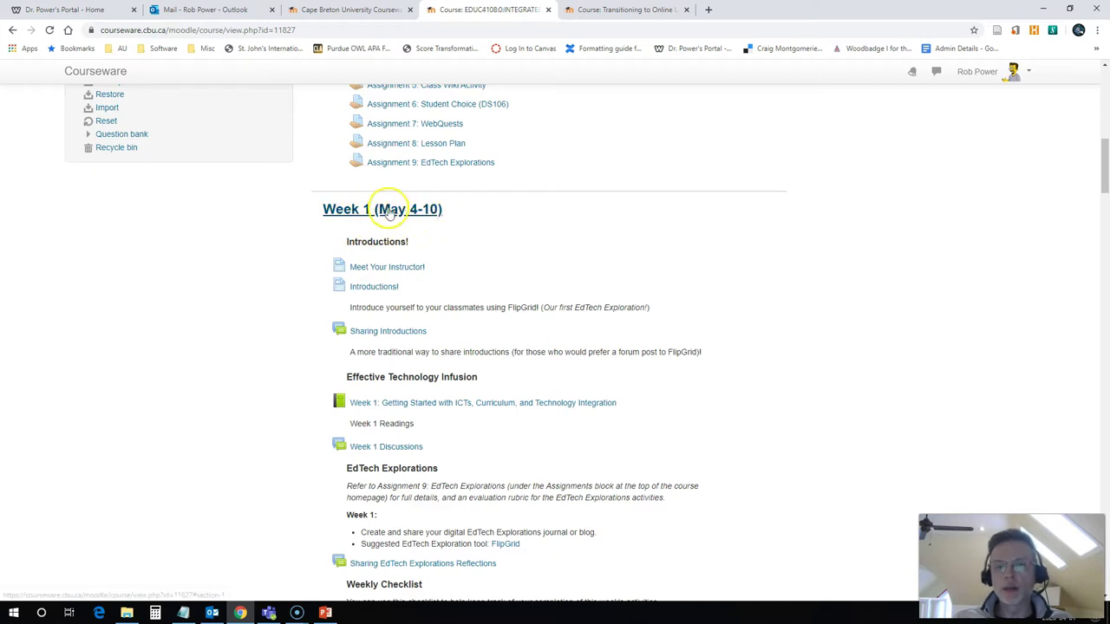
scroll(509, 260, "down", 5)
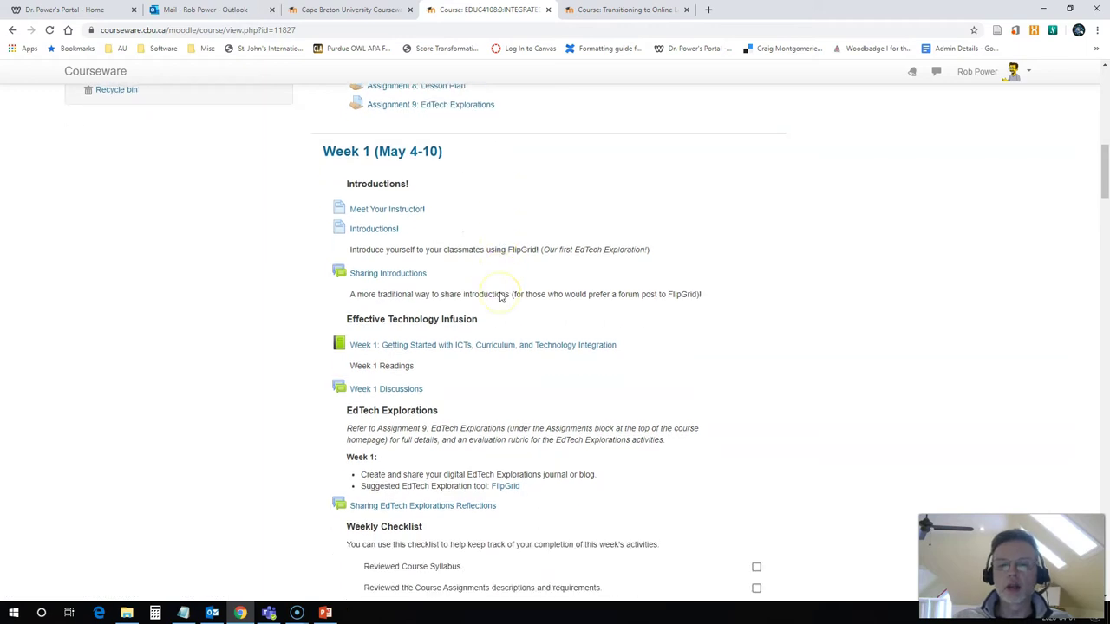
scroll(500, 298, "up", 6)
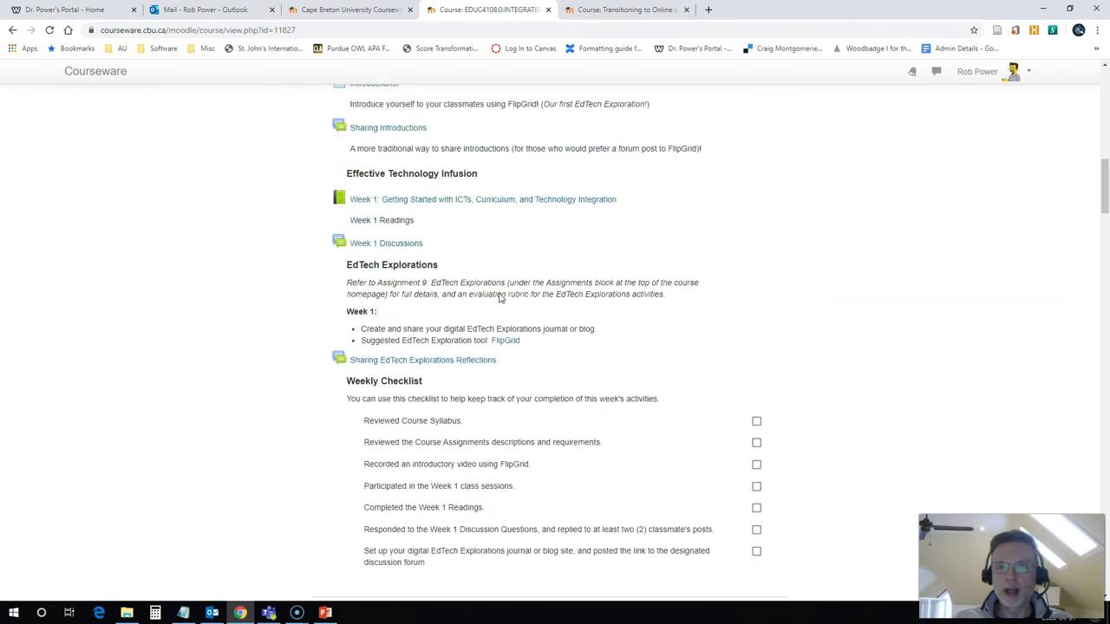
scroll(499, 294, "down", 1)
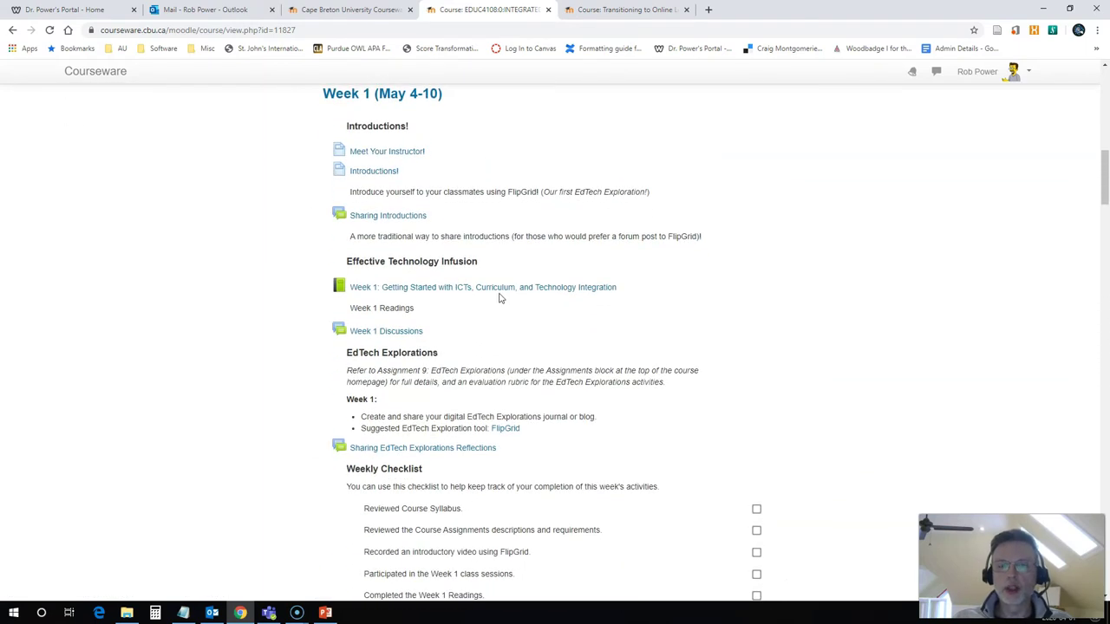
scroll(477, 384, "down", 5)
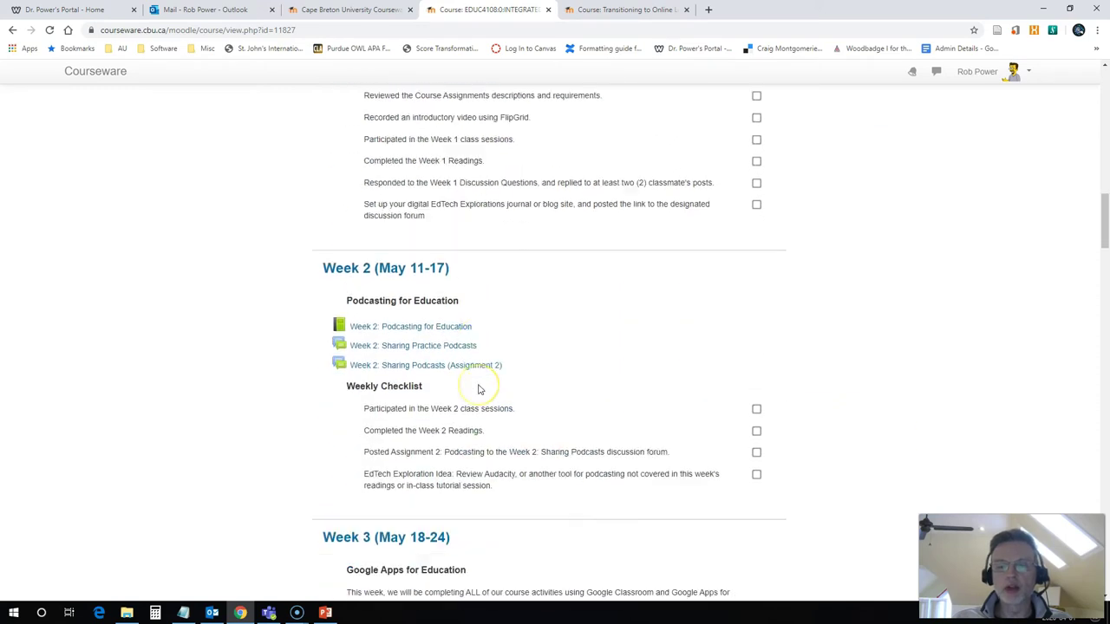
scroll(478, 389, "down", 1)
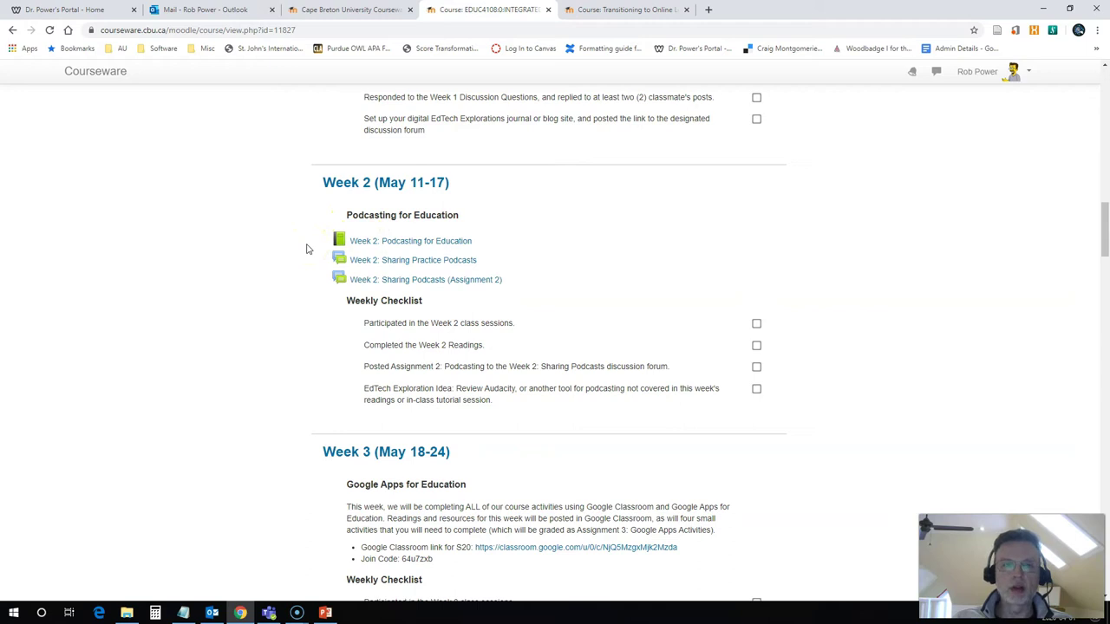
Review the EDUC4108 Week 2 podcasting items and checklist ahead of Week 3
left_click(317, 274)
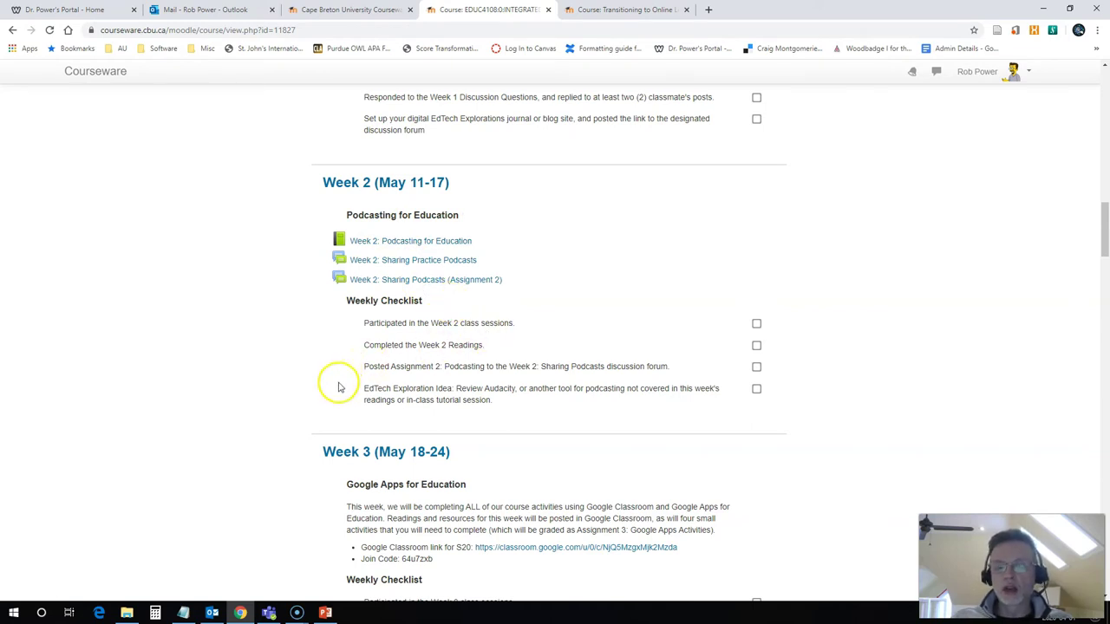
scroll(339, 387, "up", 1)
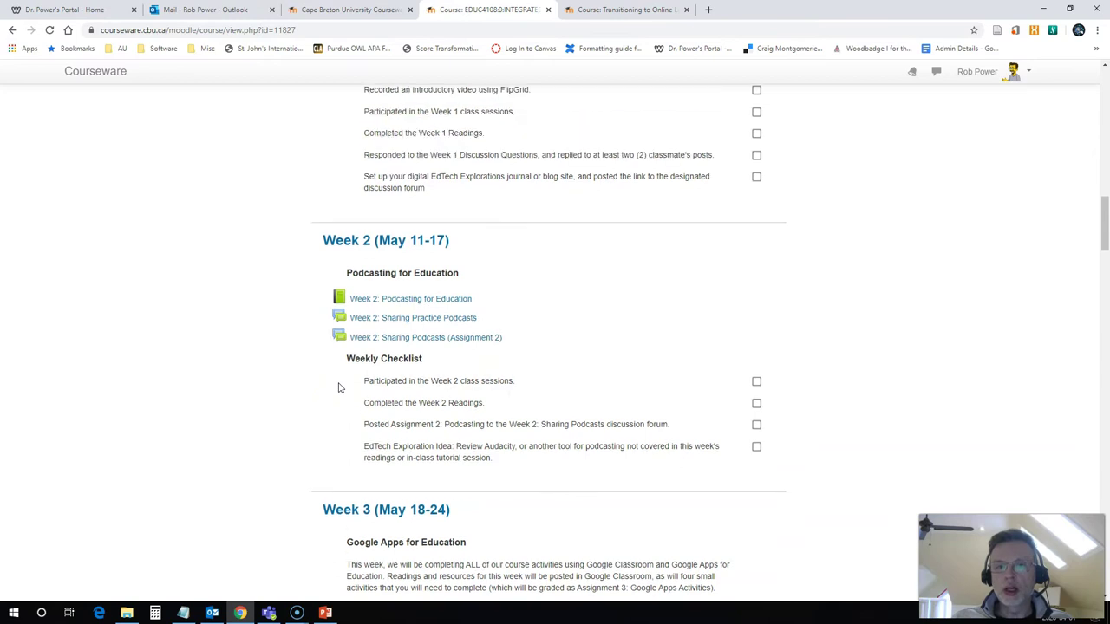
scroll(339, 387, "down", 2)
scroll(339, 388, "up", 1)
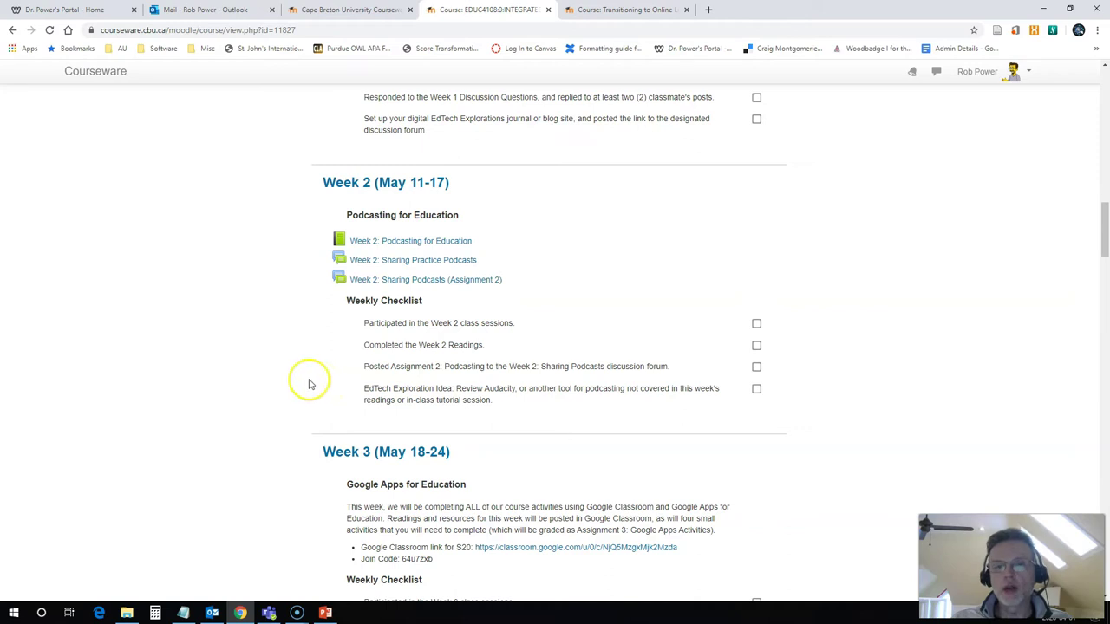
scroll(308, 384, "up", 2)
scroll(308, 384, "down", 1)
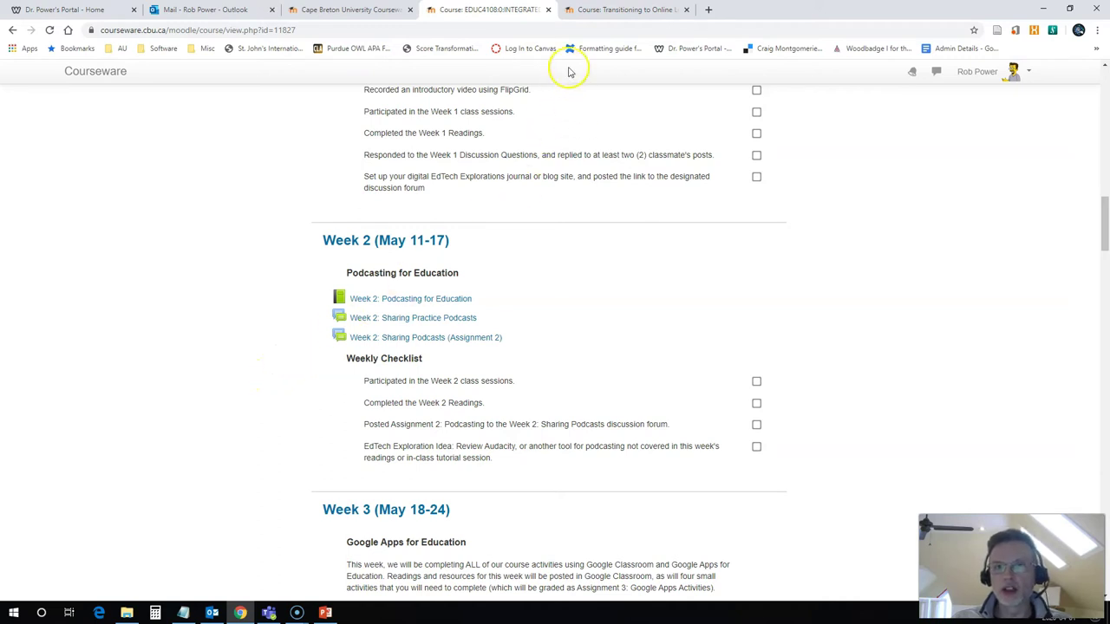
left_click(593, 11)
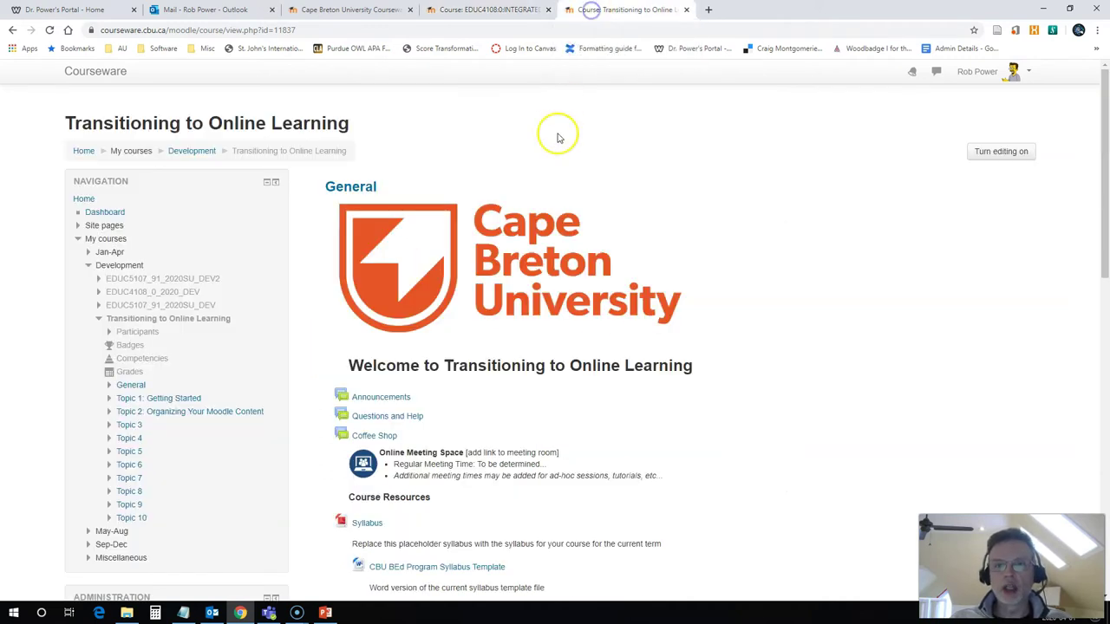
scroll(589, 349, "down", 2)
scroll(589, 349, "down", 5)
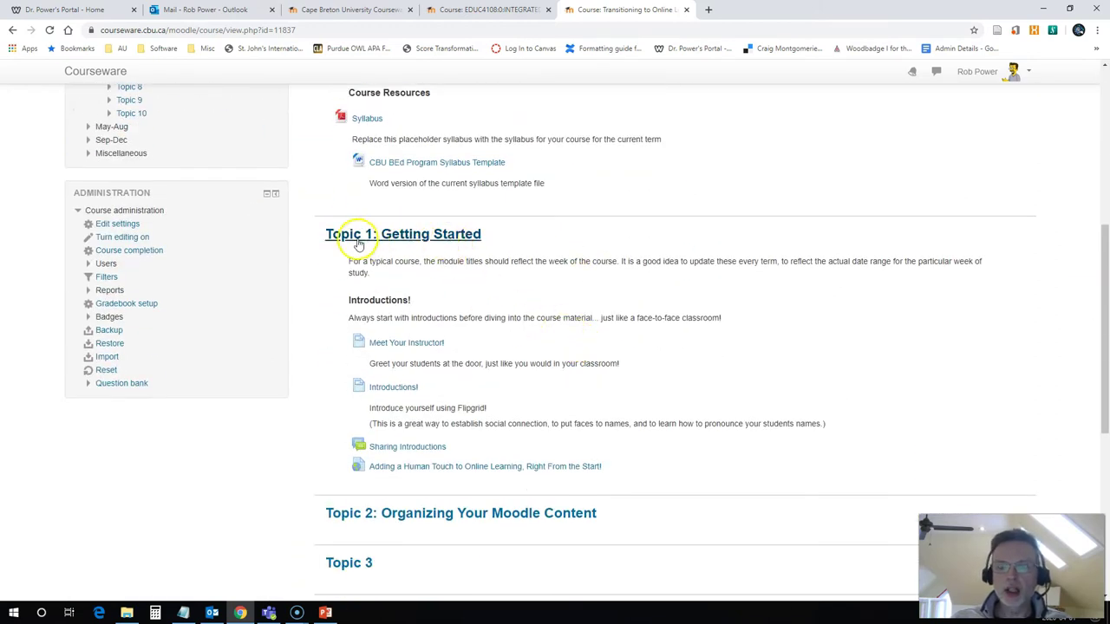
scroll(466, 384, "down", 2)
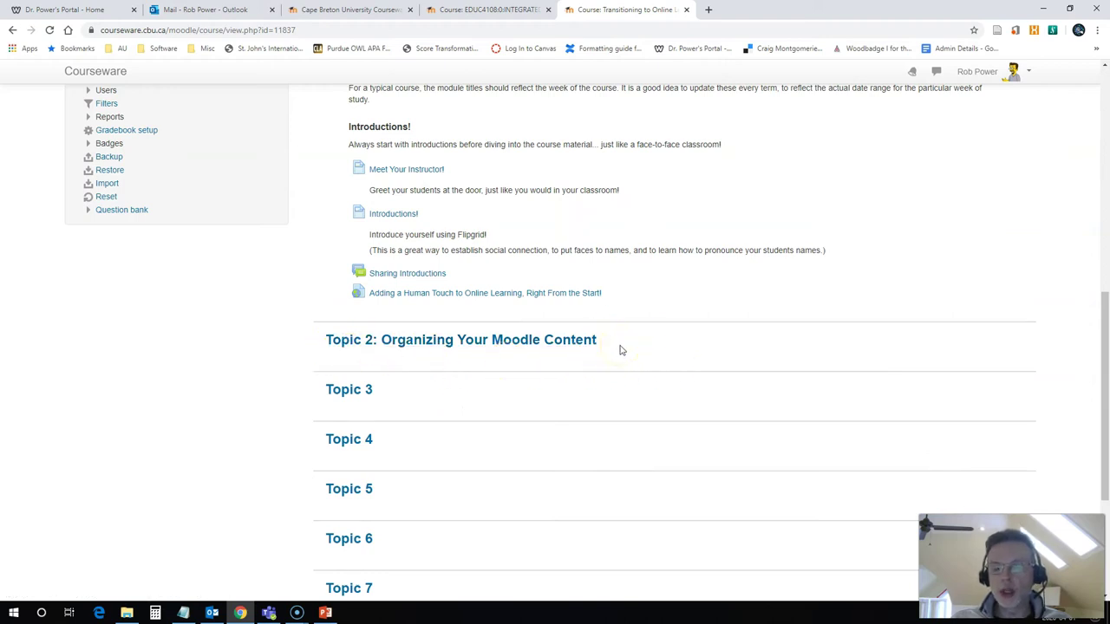
scroll(607, 304, "up", 1)
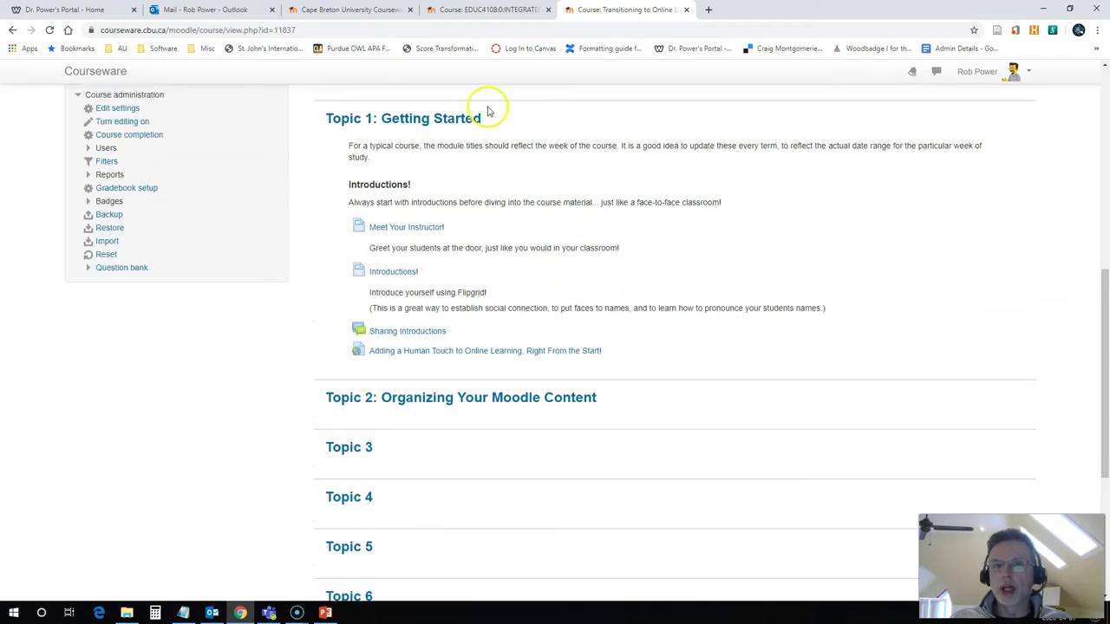
left_click(465, 9)
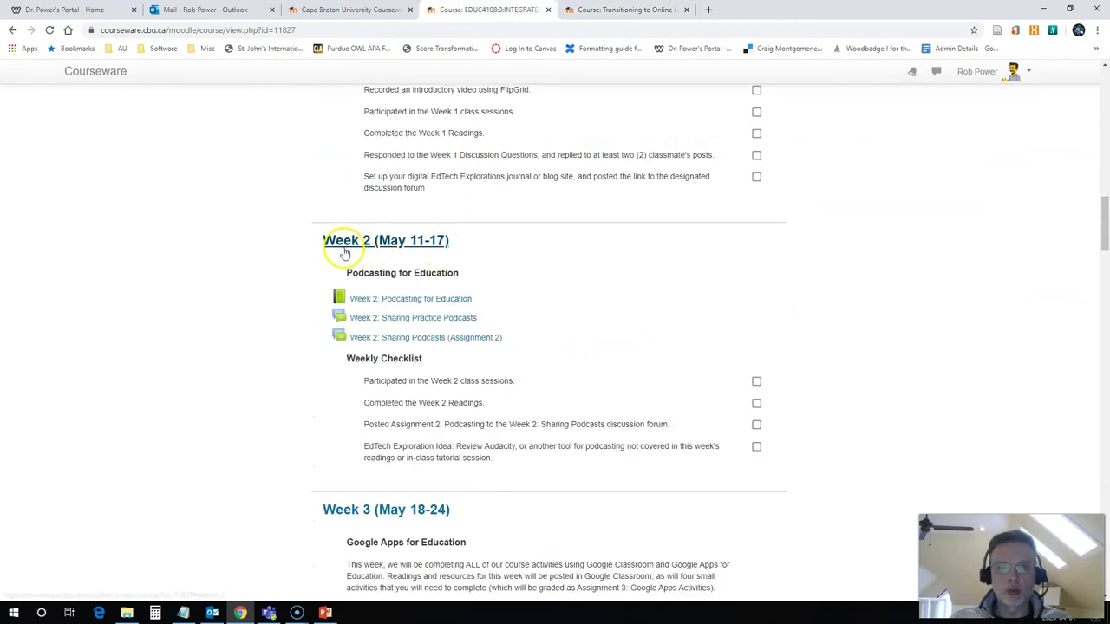
left_click(607, 10)
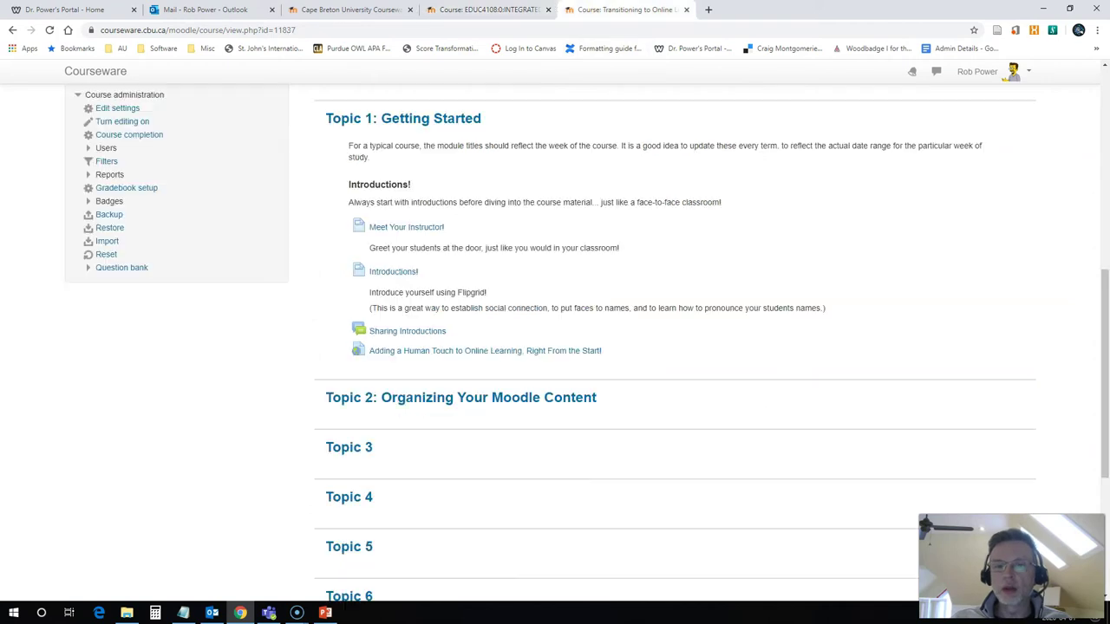
scroll(712, 271, "up", 6)
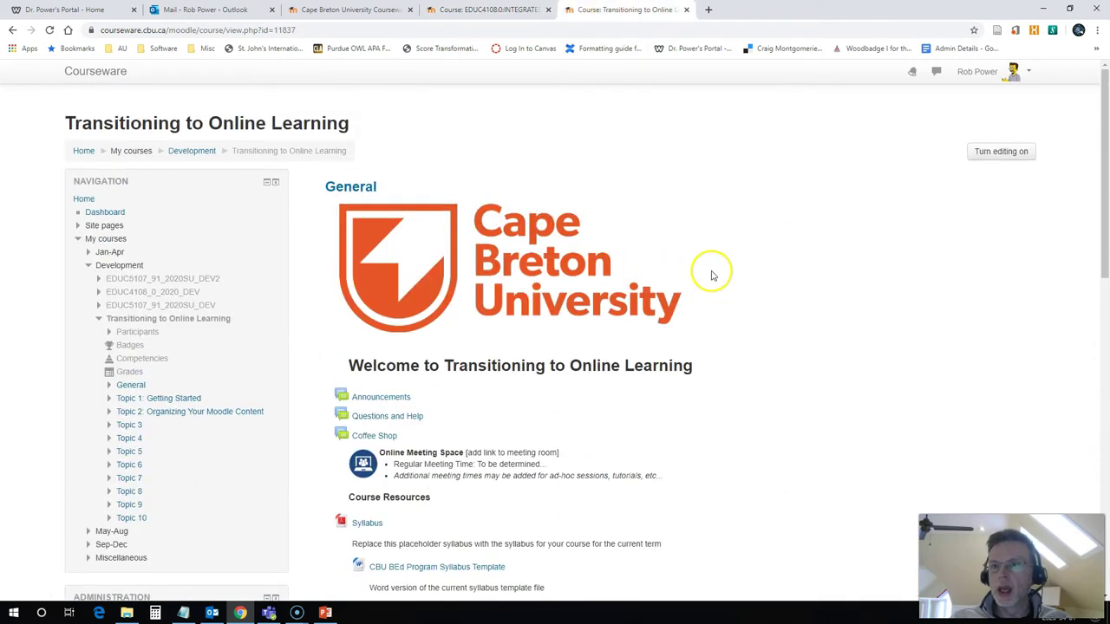
Turn editing on for the Transitioning to Online Learning course and scroll to Topic 2
left_click(997, 154)
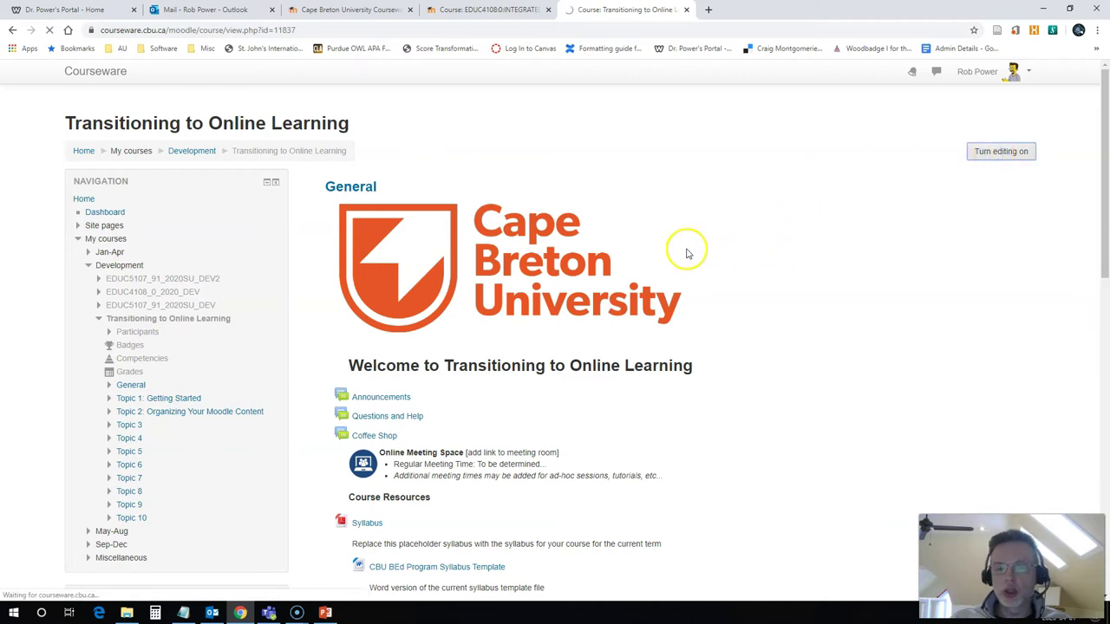
scroll(642, 256, "down", 7)
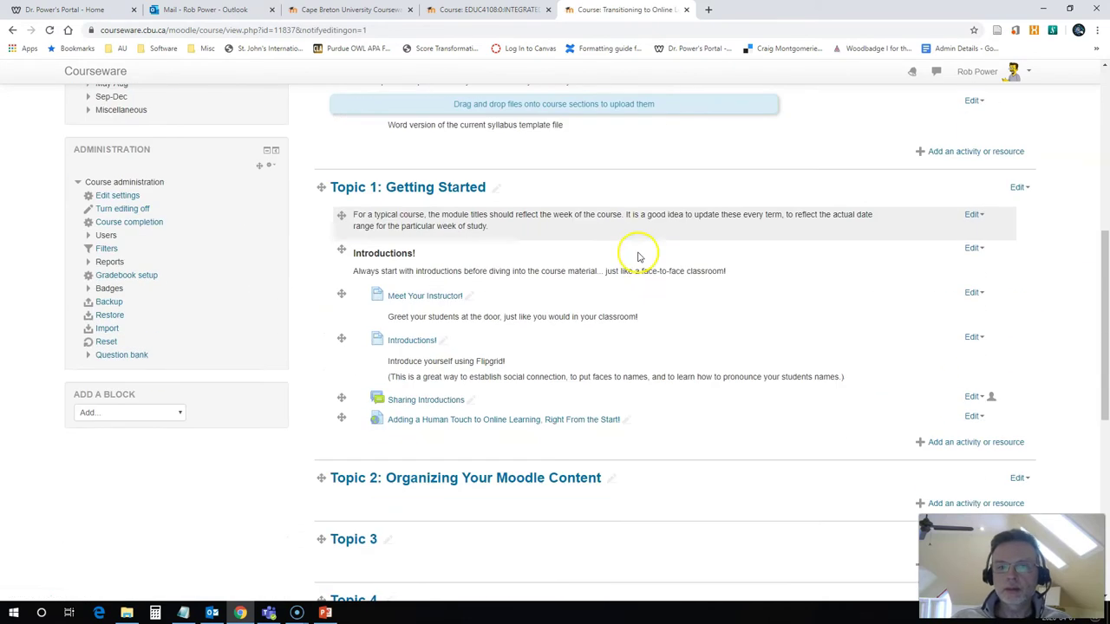
scroll(613, 258, "down", 2)
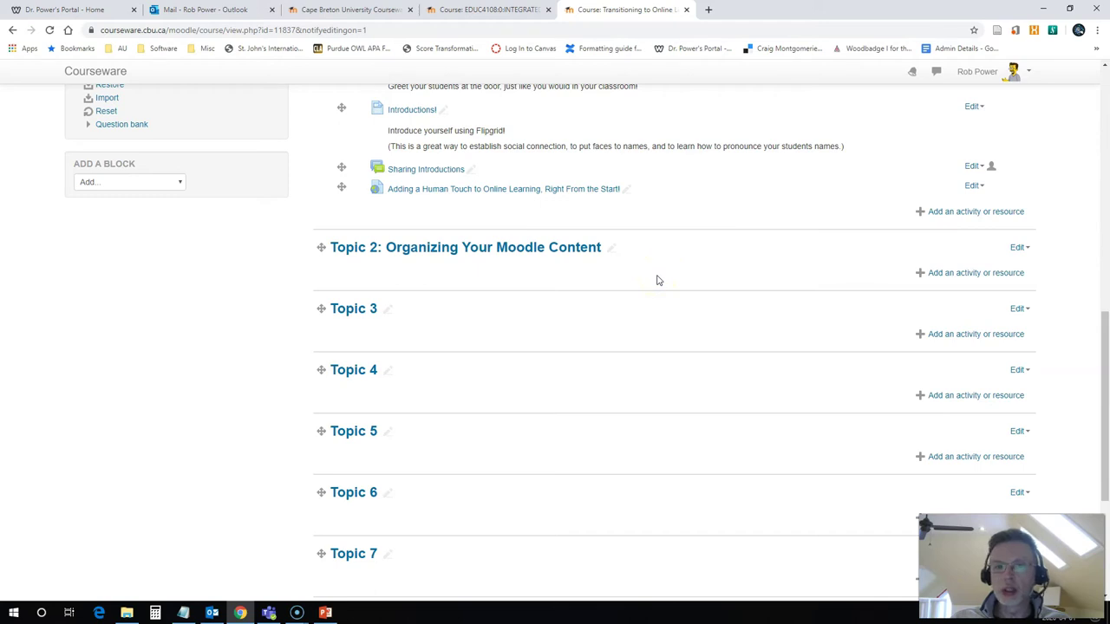
Add a Topic 2 label reading 'Organizing Weekly Modules', formatted as Heading 5
left_click(943, 273)
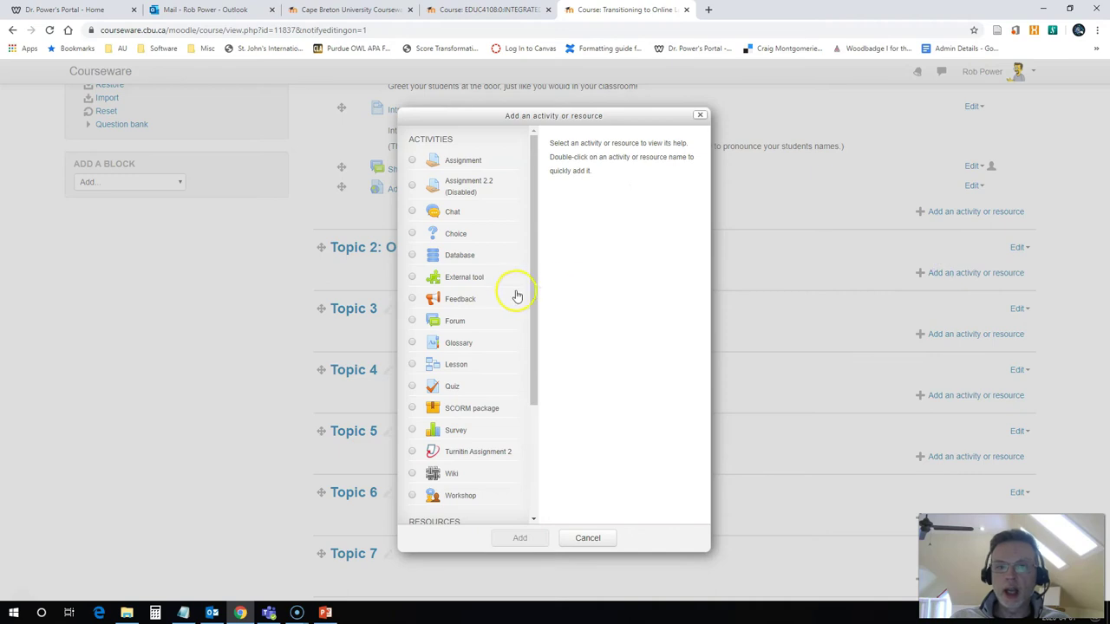
scroll(503, 291, "down", 4)
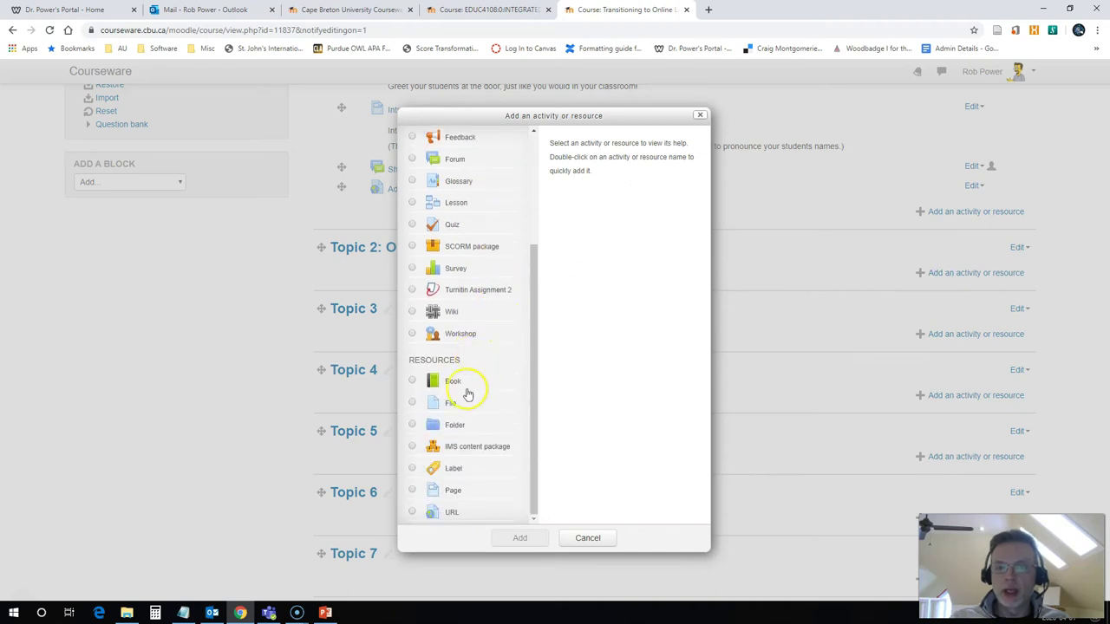
left_click(414, 473)
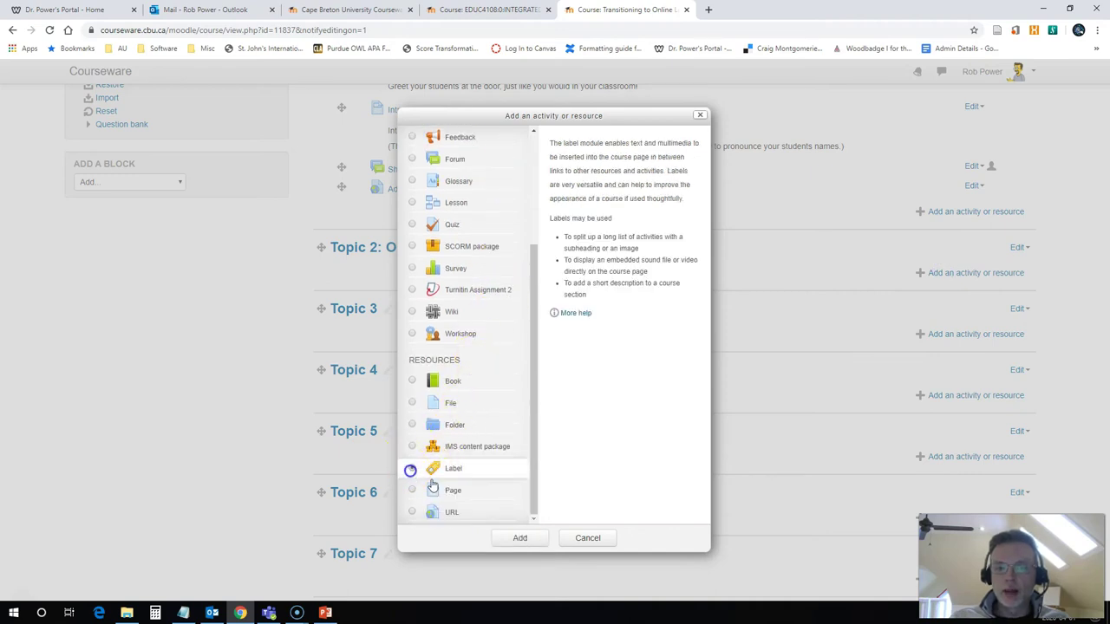
left_click(507, 539)
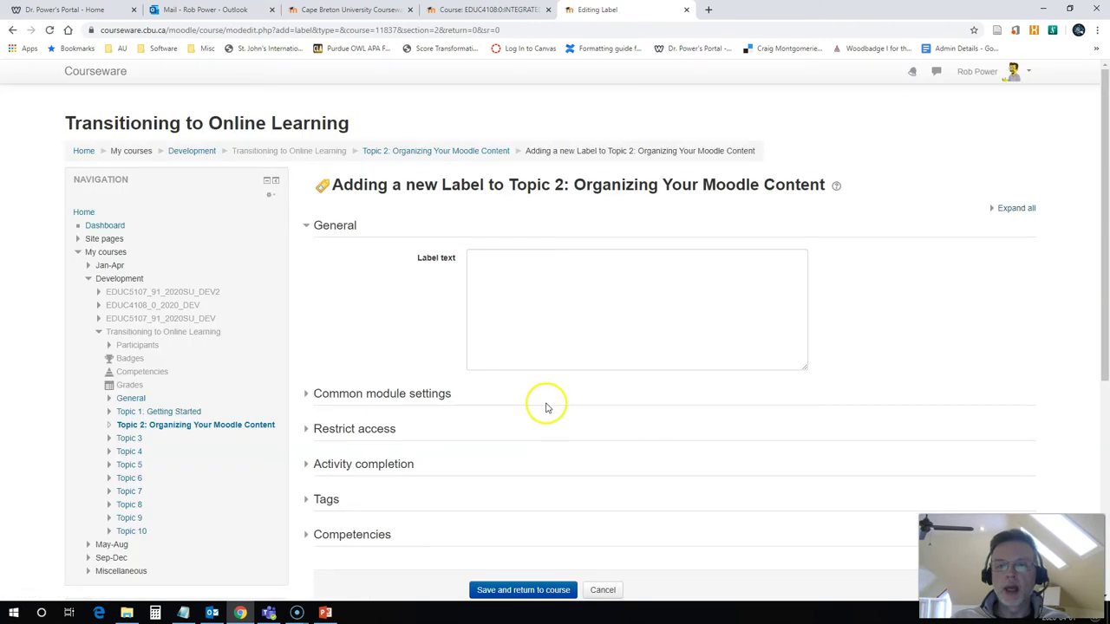
left_click(503, 341)
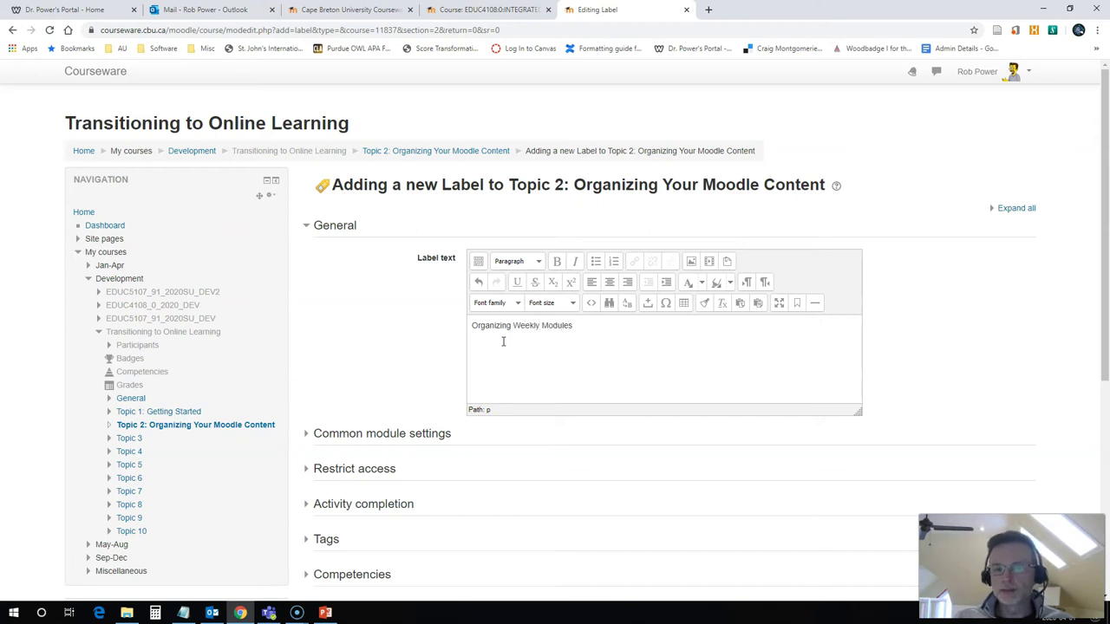
left_click_drag(576, 327, 463, 334)
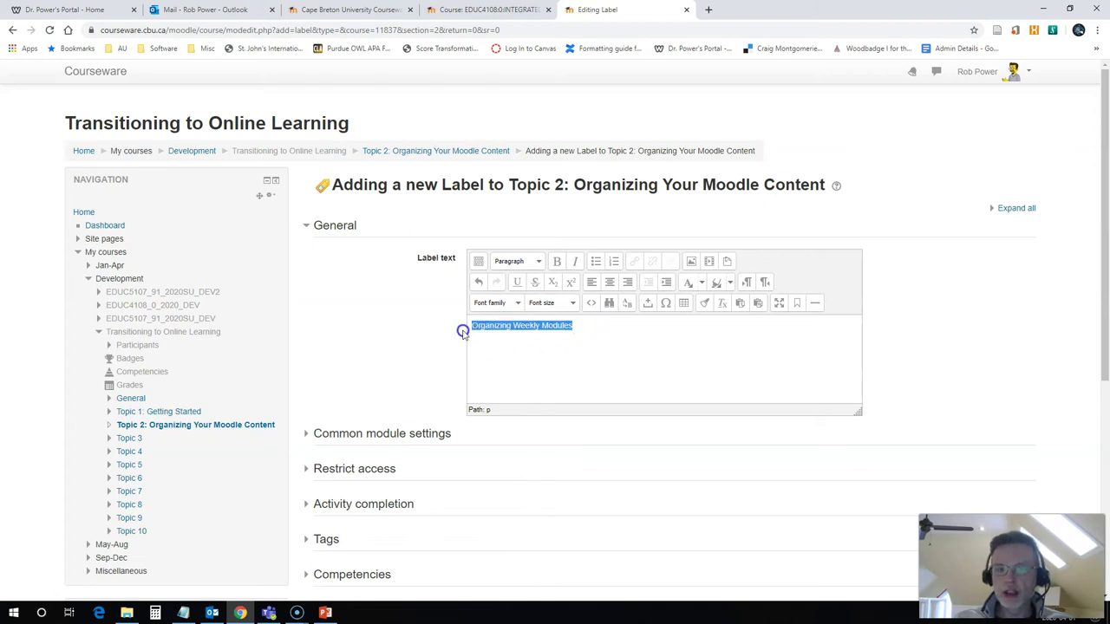
left_click(522, 263)
scroll(534, 305, "down", 3)
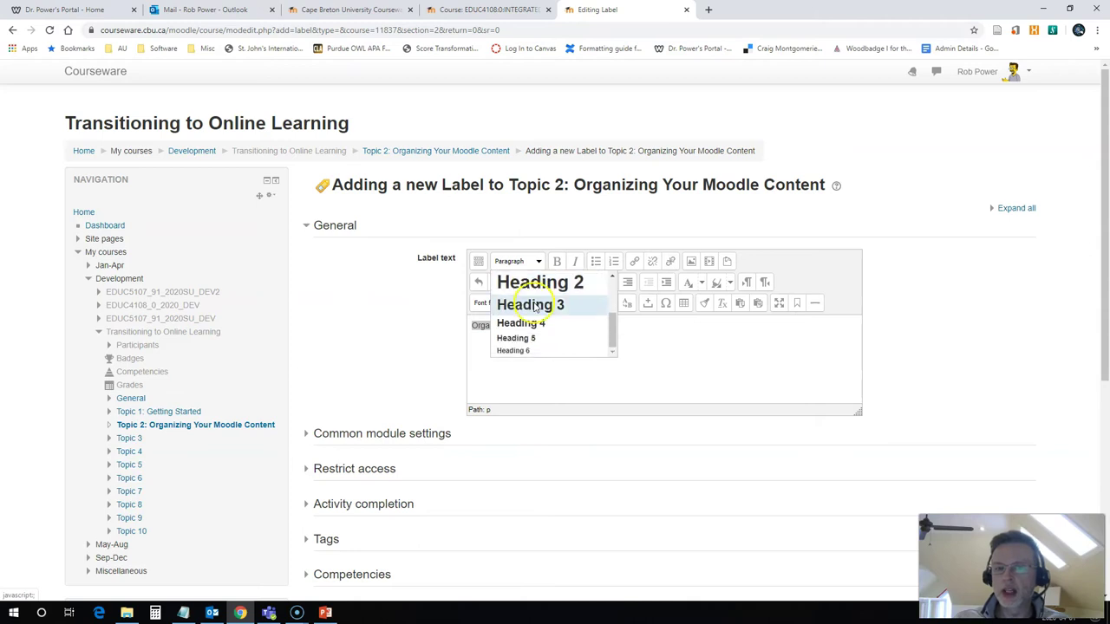
scroll(533, 310, "up", 2)
scroll(533, 310, "down", 2)
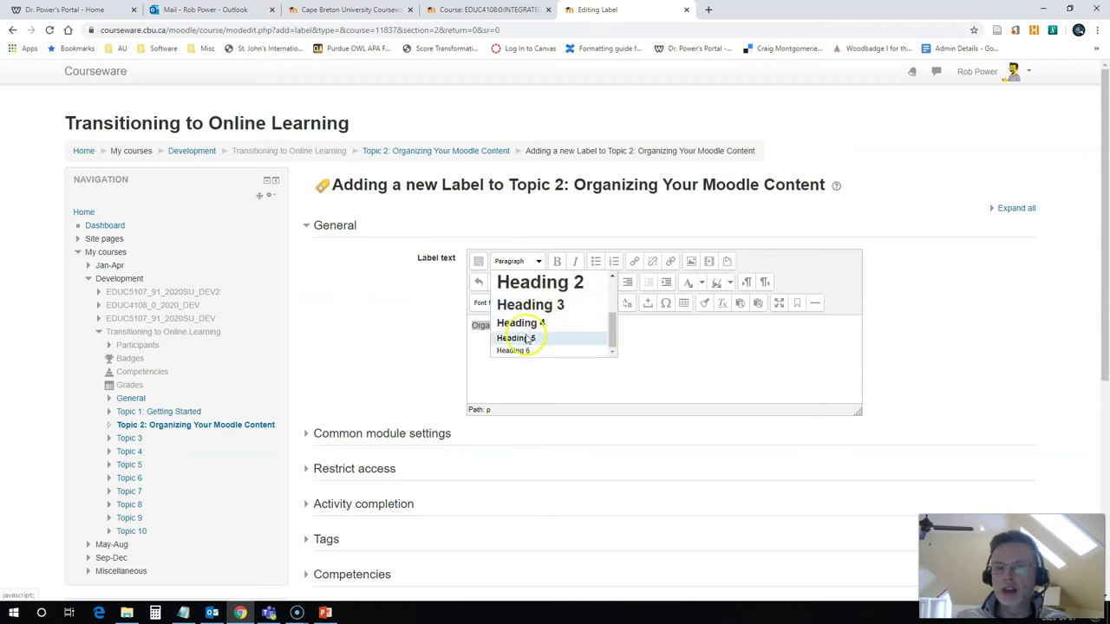
left_click(527, 340)
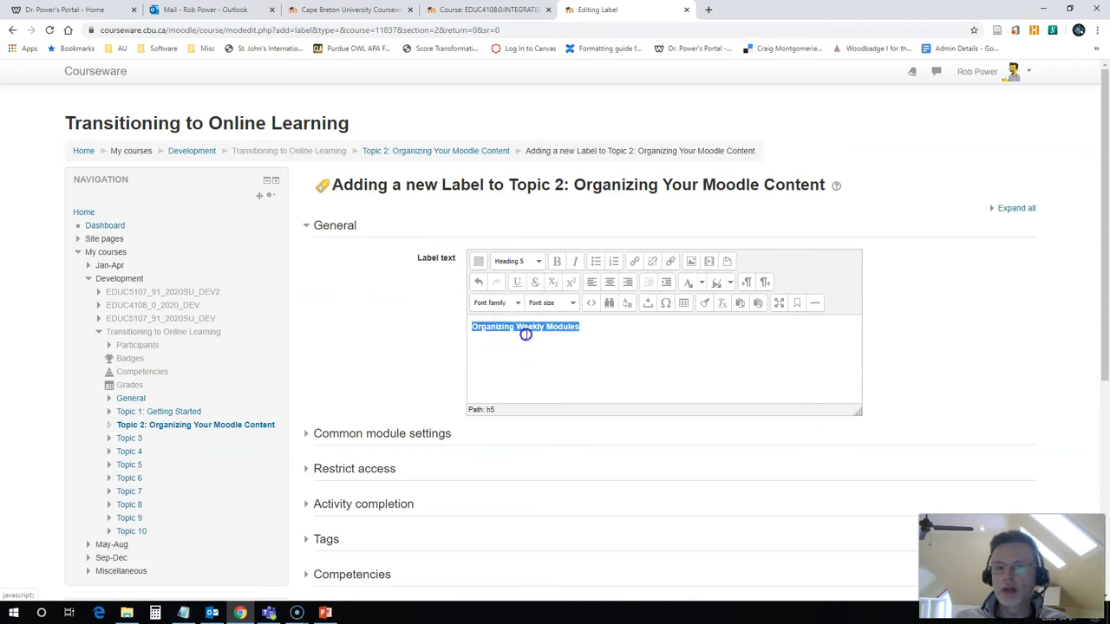
left_click(426, 352)
Set the label to 'Do not indicate activity completion' and save it to the course
scroll(408, 356, "down", 2)
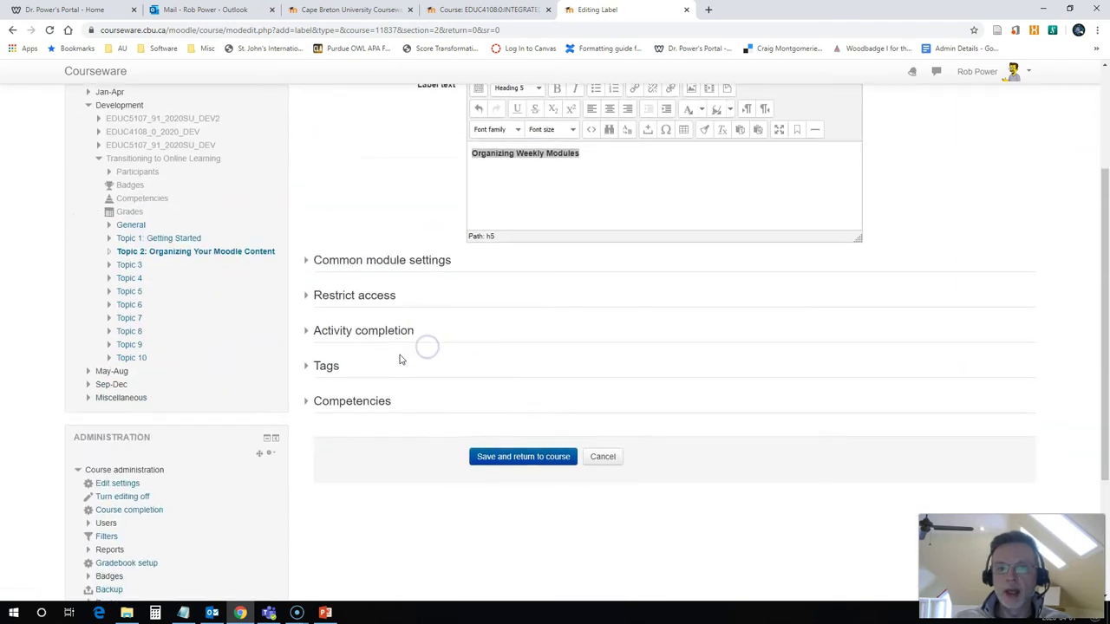
left_click(311, 333)
left_click(540, 362)
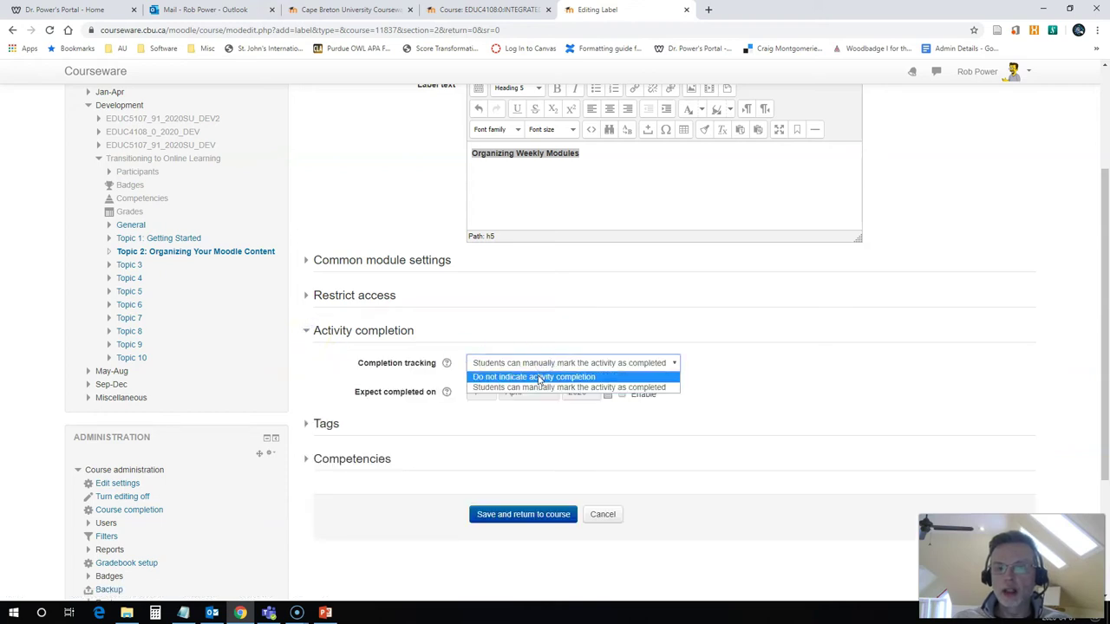
left_click(540, 377)
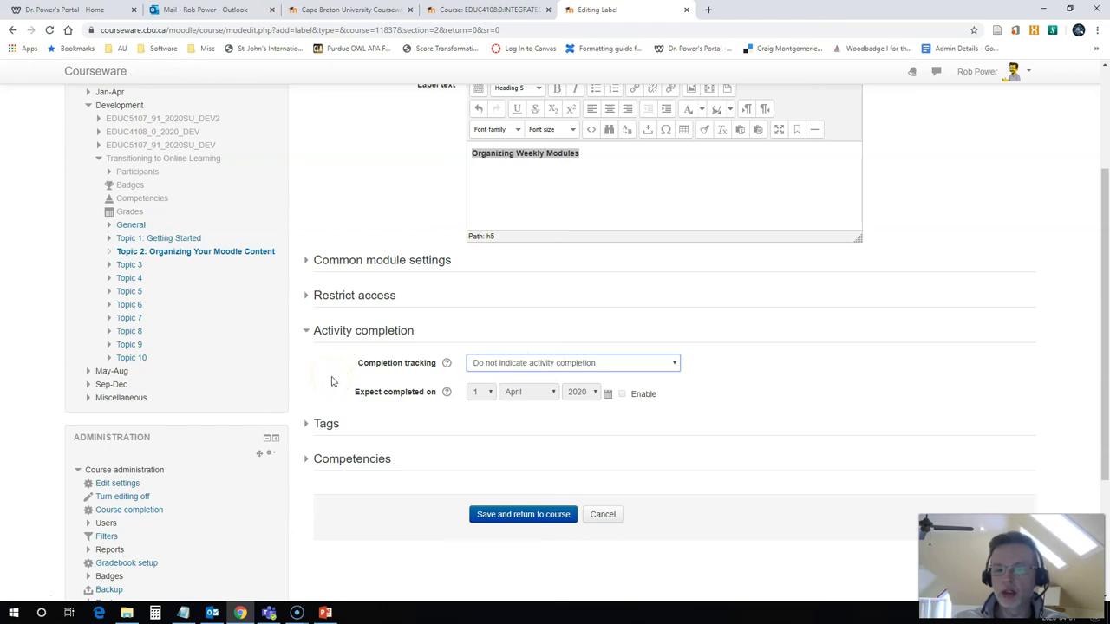
left_click(523, 515)
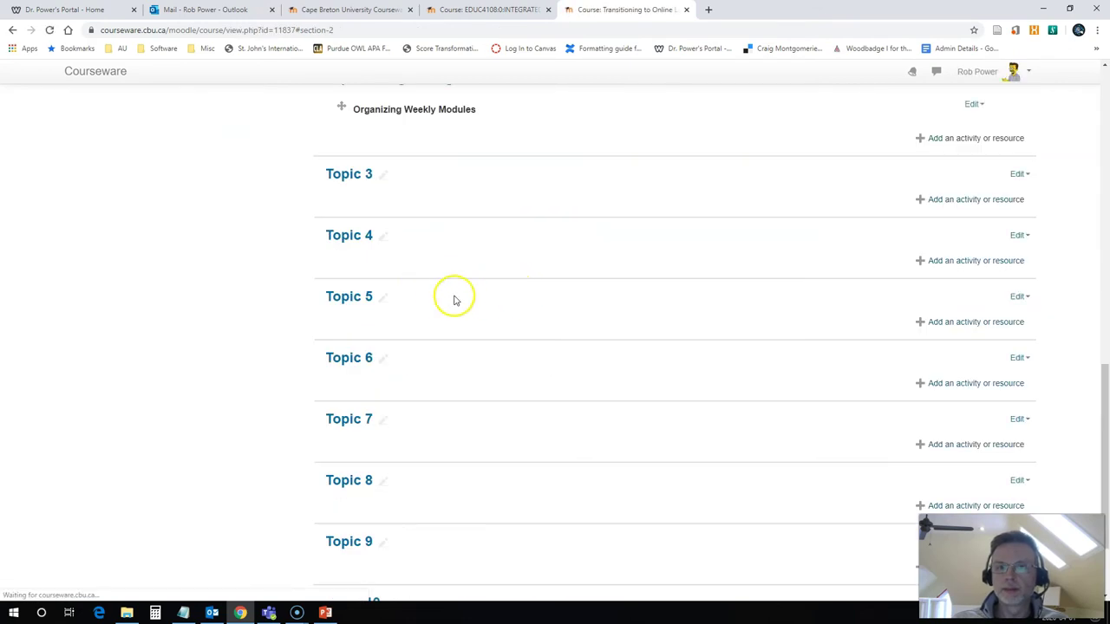
Add another Topic 2 label reading 'Weekly Checklist', formatted as Heading 5
scroll(466, 296, "up", 2)
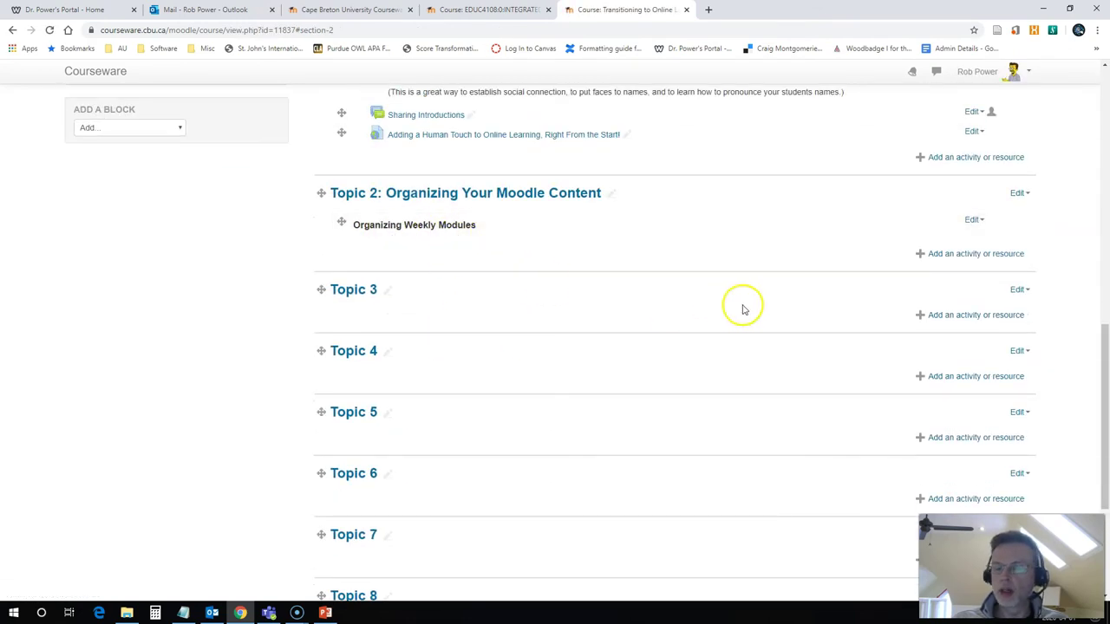
left_click(930, 253)
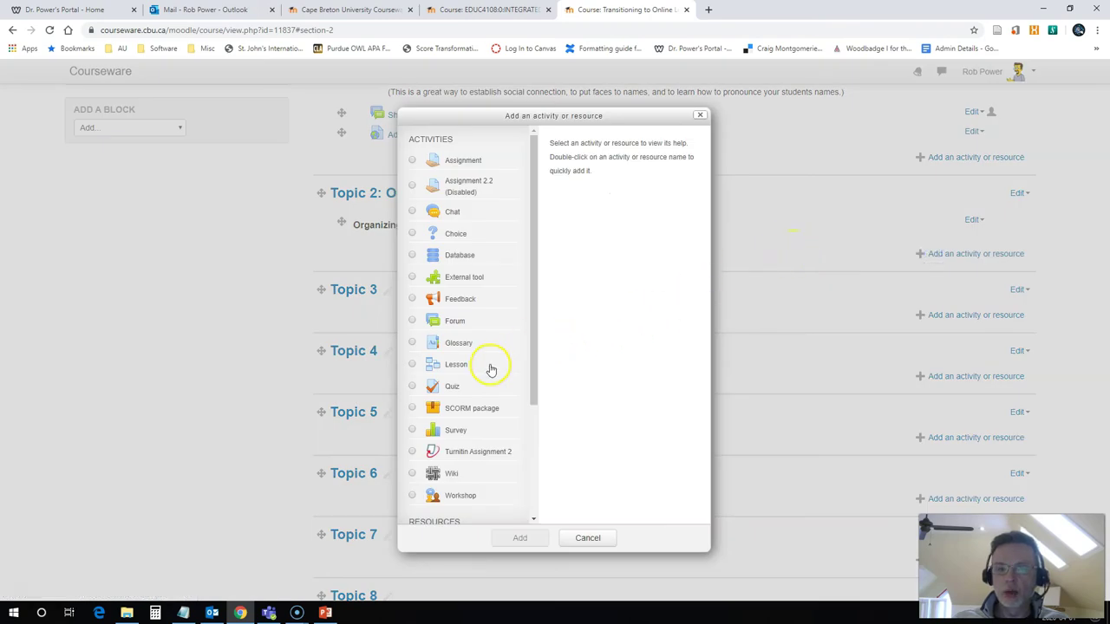
scroll(477, 390, "down", 3)
scroll(462, 420, "down", 1)
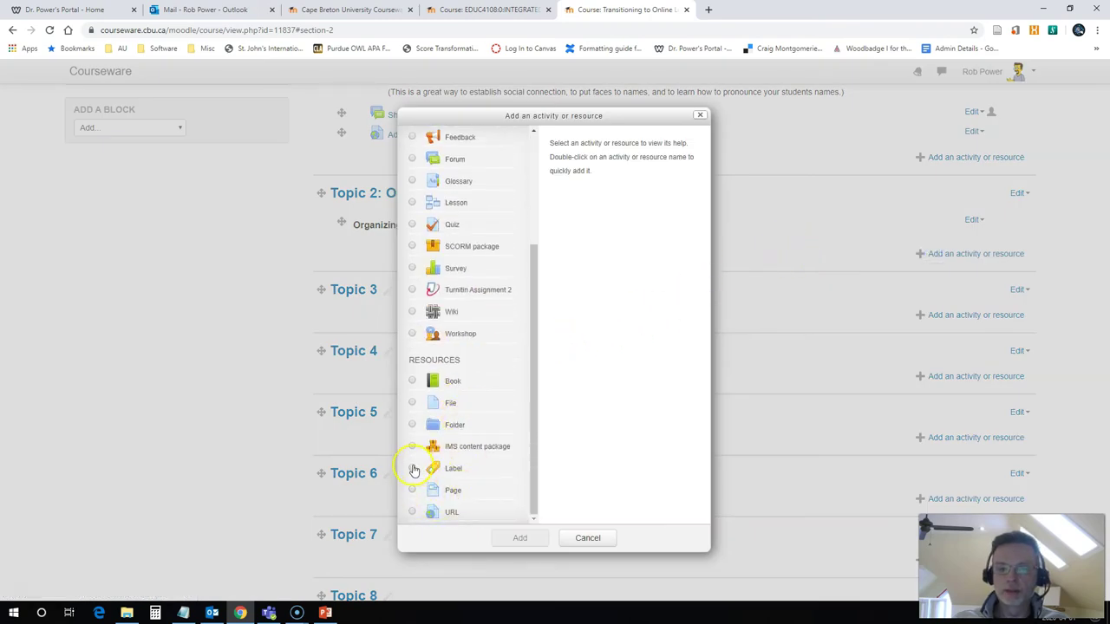
left_click(414, 469)
left_click(520, 538)
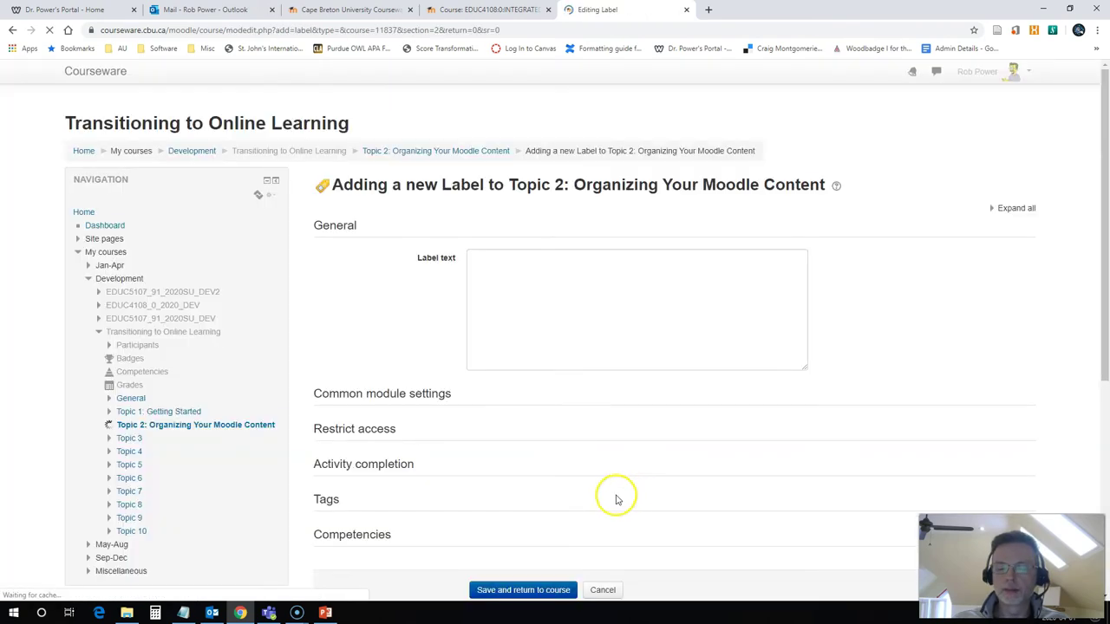
left_click(514, 341)
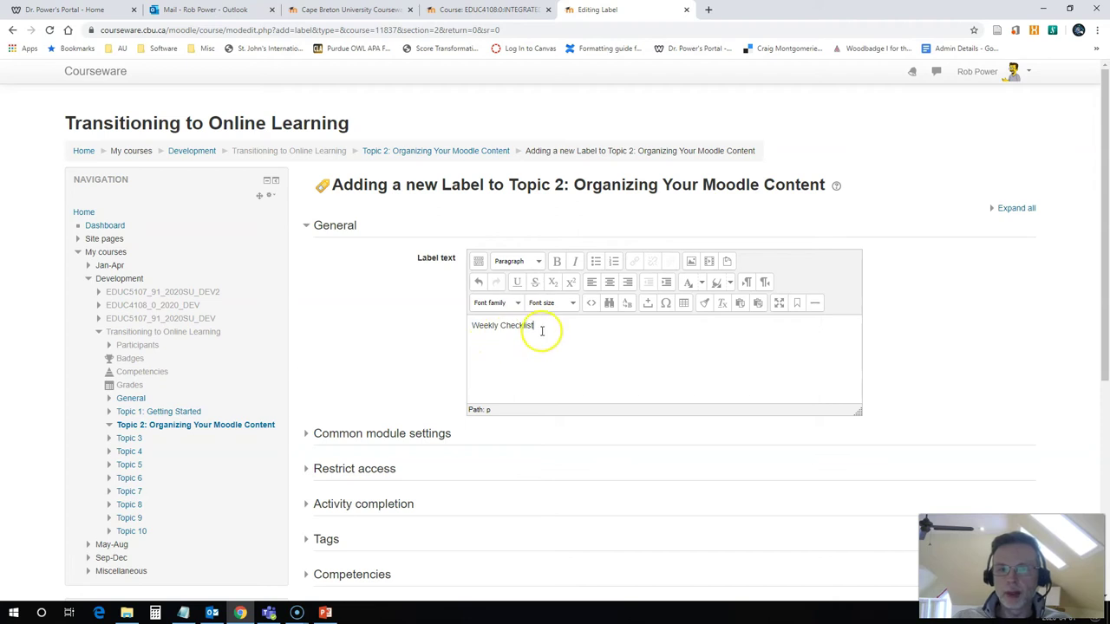
left_click_drag(540, 329, 448, 330)
left_click(517, 261)
scroll(535, 300, "down", 5)
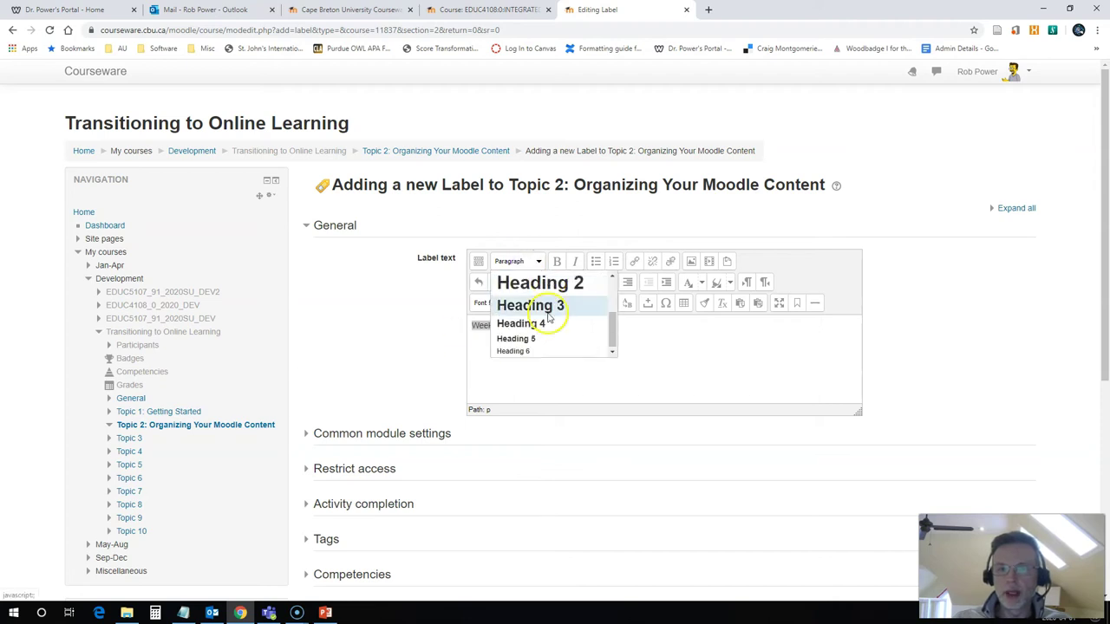
left_click(531, 223)
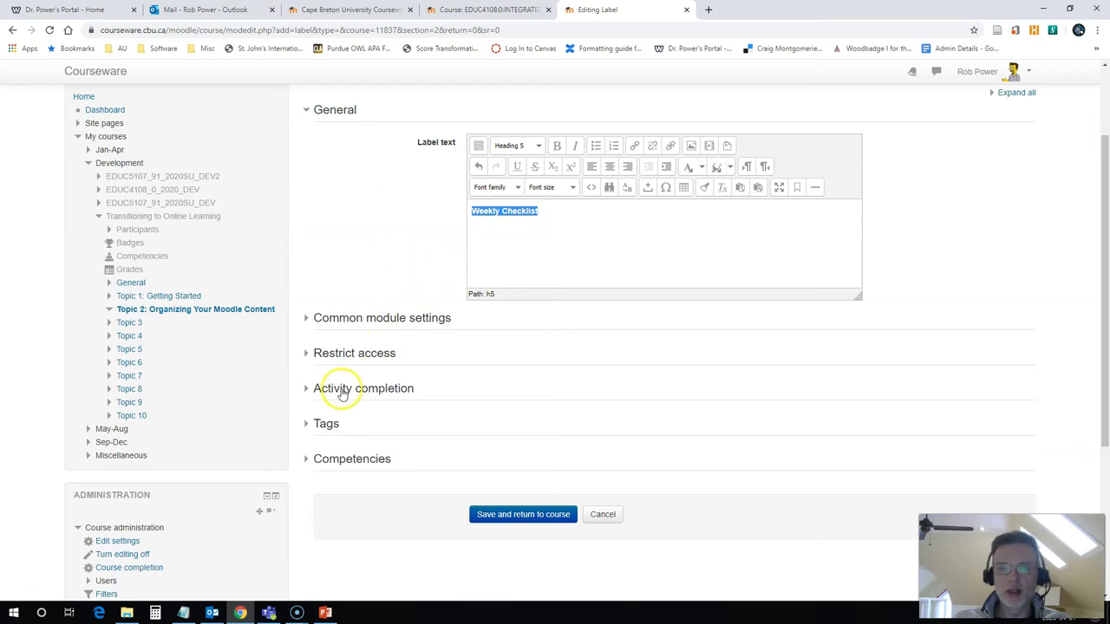
Turn off completion tracking for the Weekly Checklist label and save it to the course
left_click(309, 389)
left_click(529, 422)
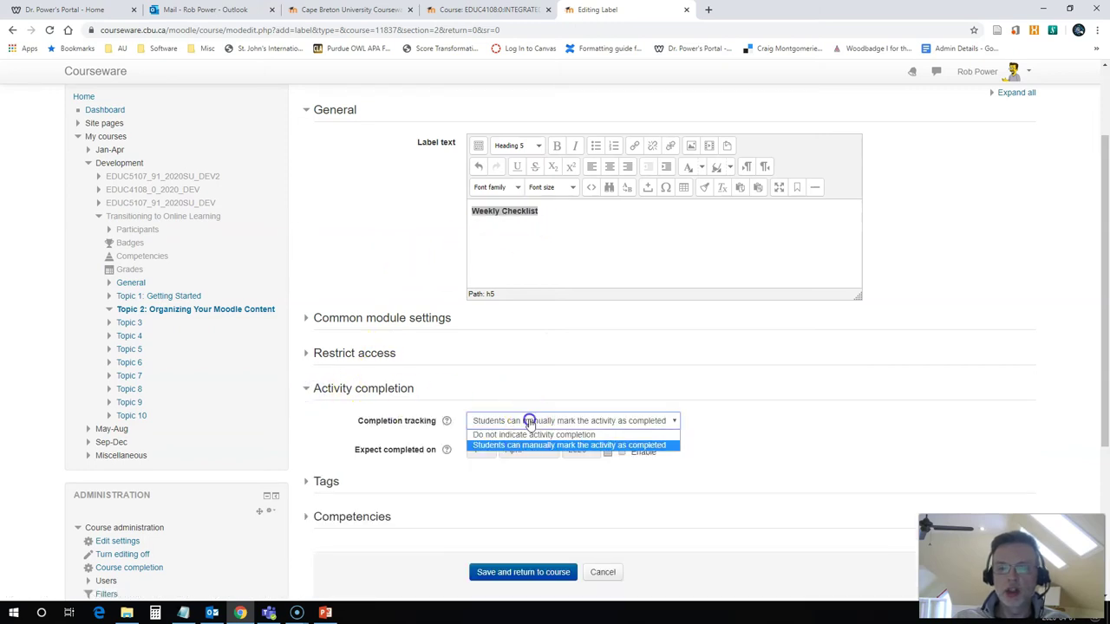
left_click(525, 434)
scroll(417, 386, "down", 2)
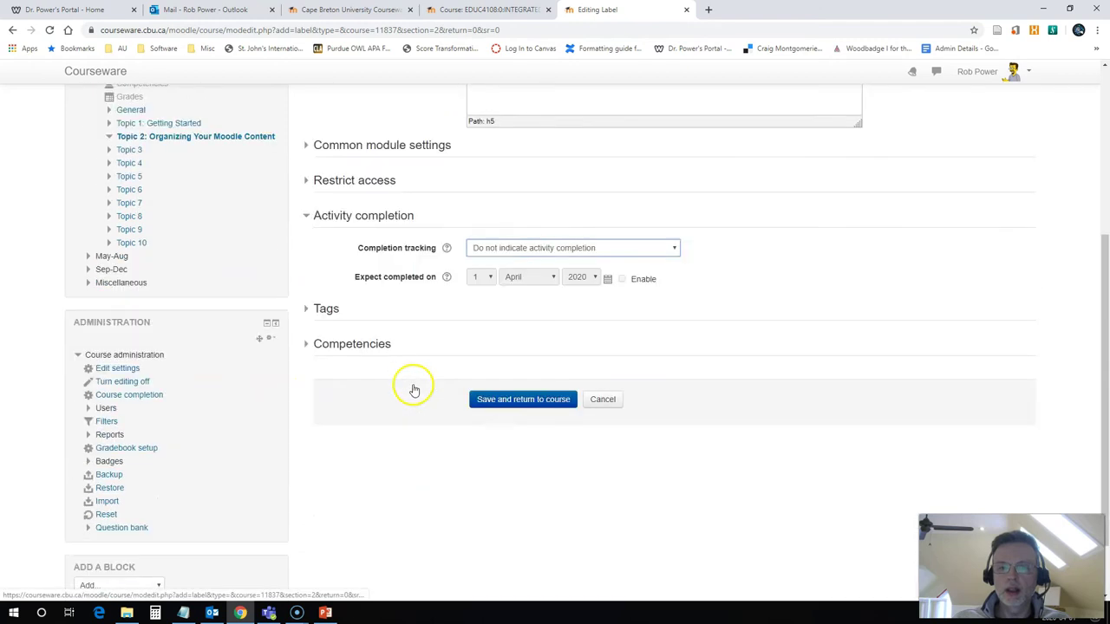
left_click(502, 399)
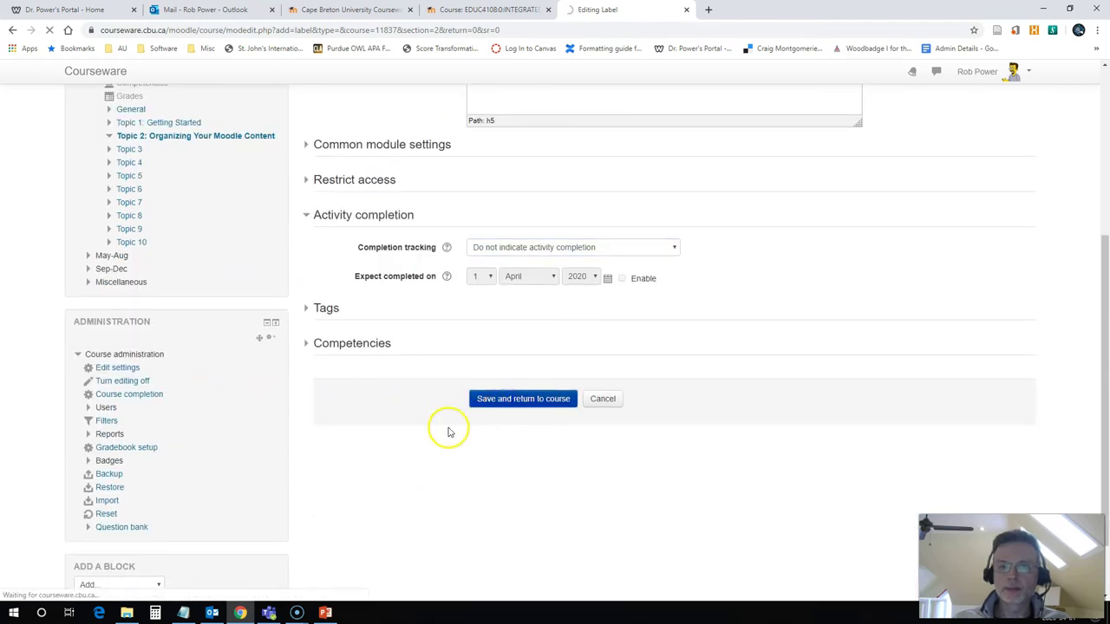
scroll(428, 407, "up", 2)
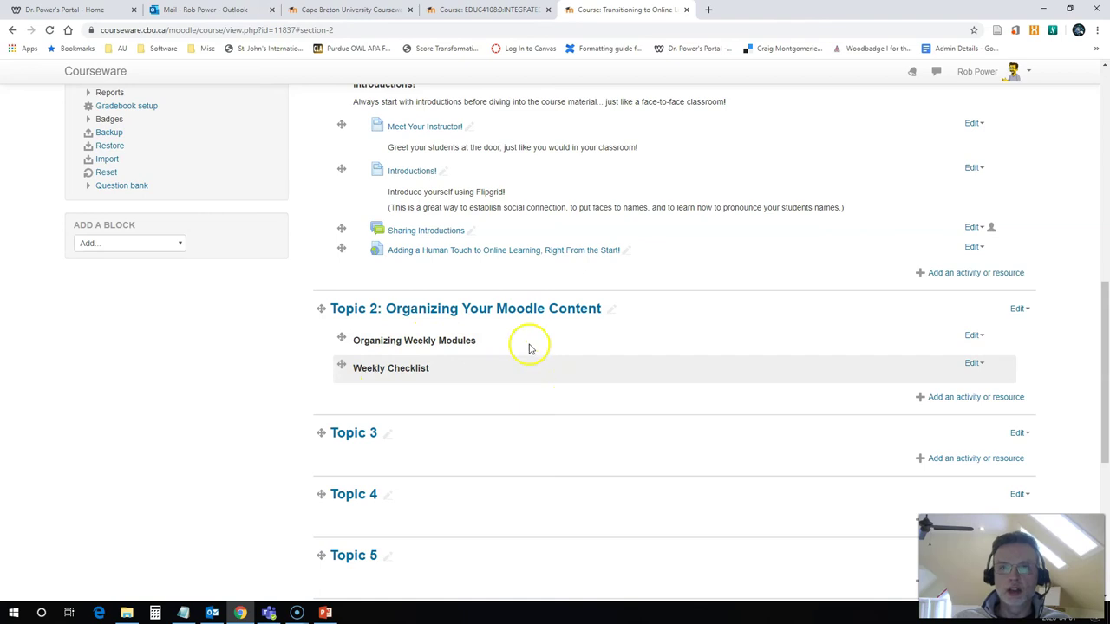
left_click(471, 10)
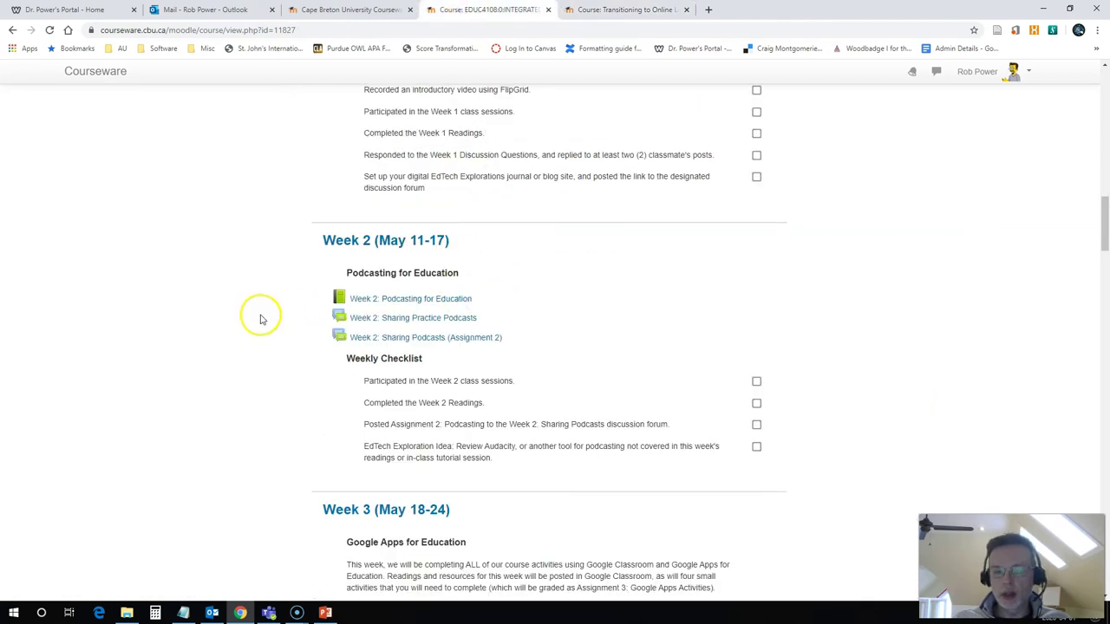
scroll(266, 343, "down", 1)
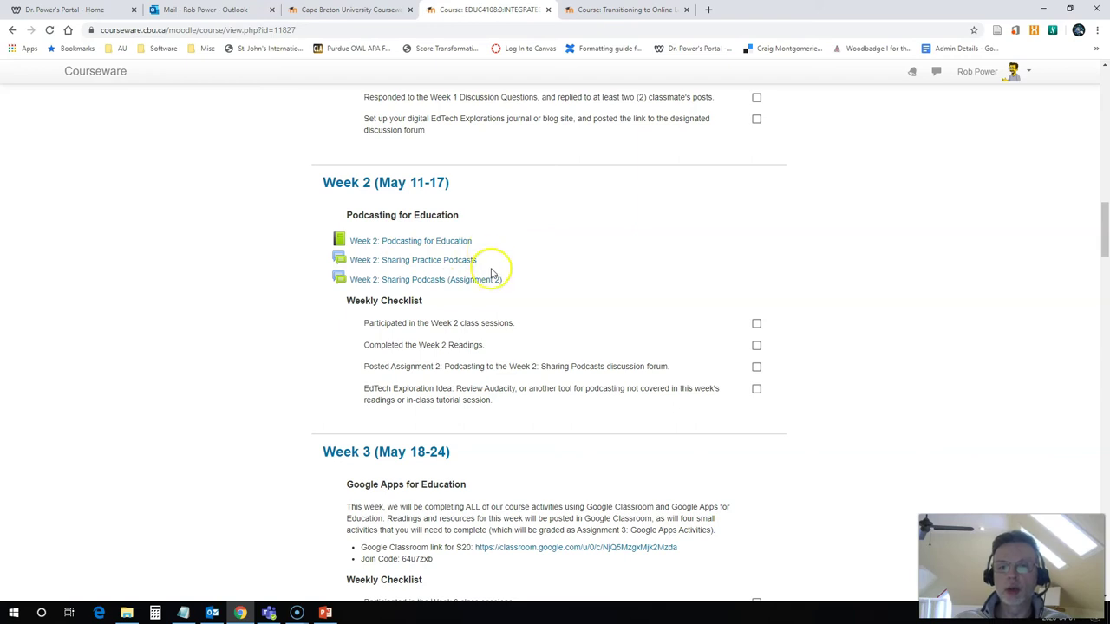
scroll(494, 286, "up", 1)
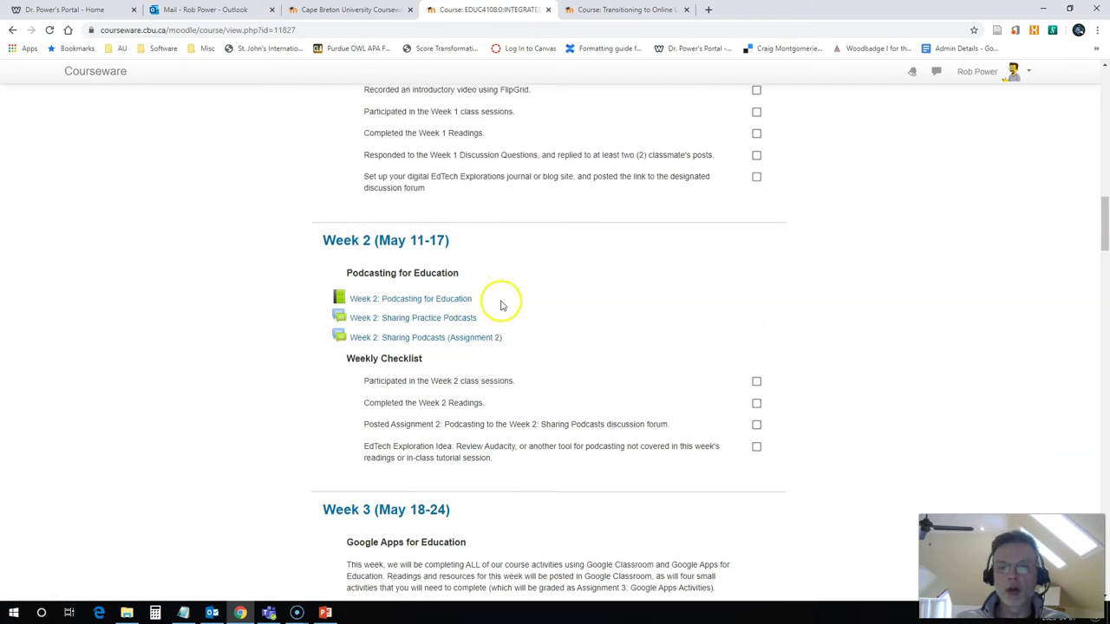
scroll(532, 367, "up", 4)
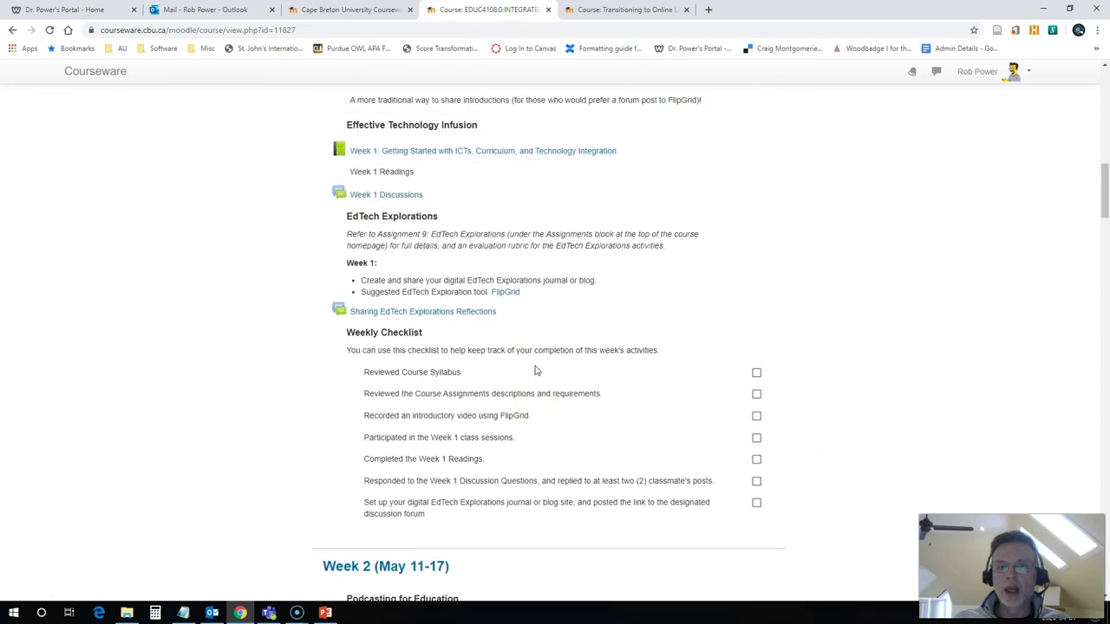
scroll(535, 372, "up", 4)
scroll(535, 368, "down", 1)
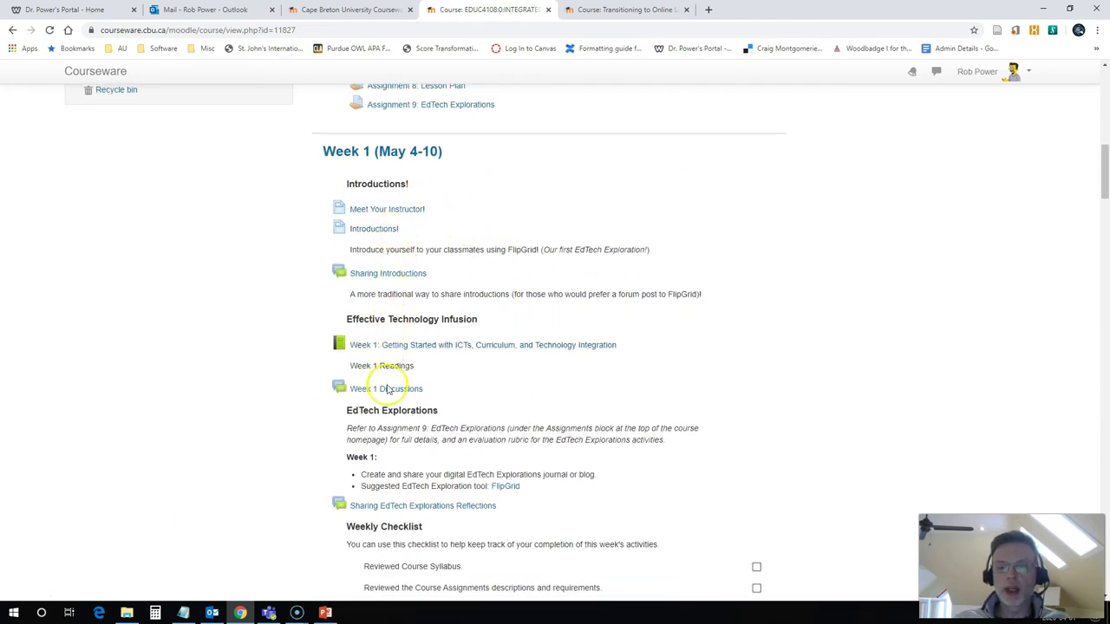
scroll(386, 399, "down", 3)
scroll(388, 412, "up", 1)
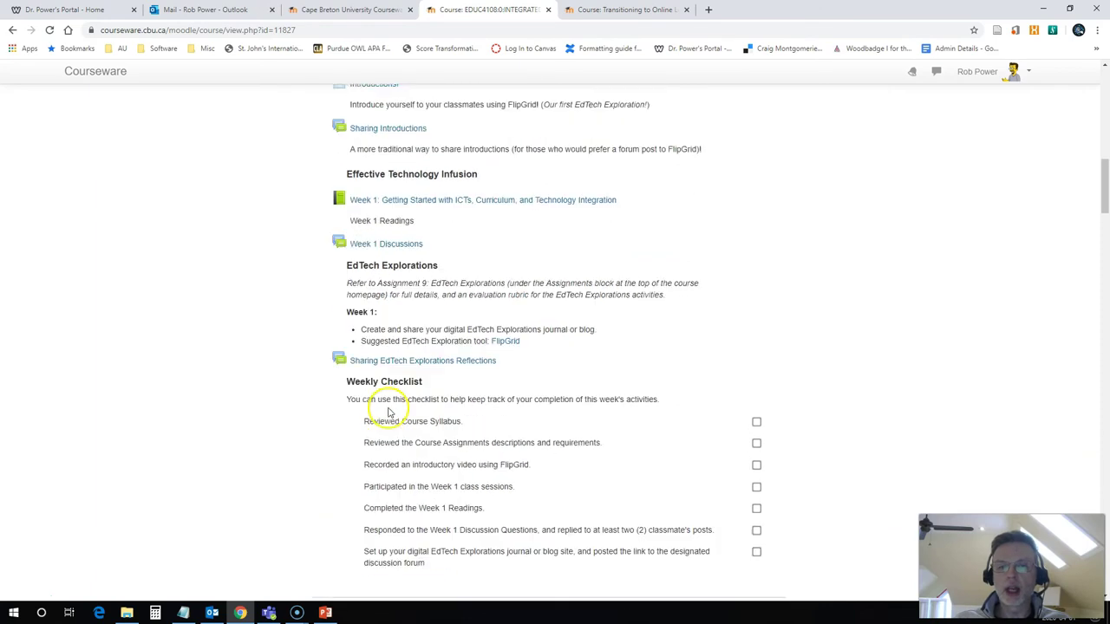
scroll(388, 412, "up", 1)
scroll(387, 409, "down", 6)
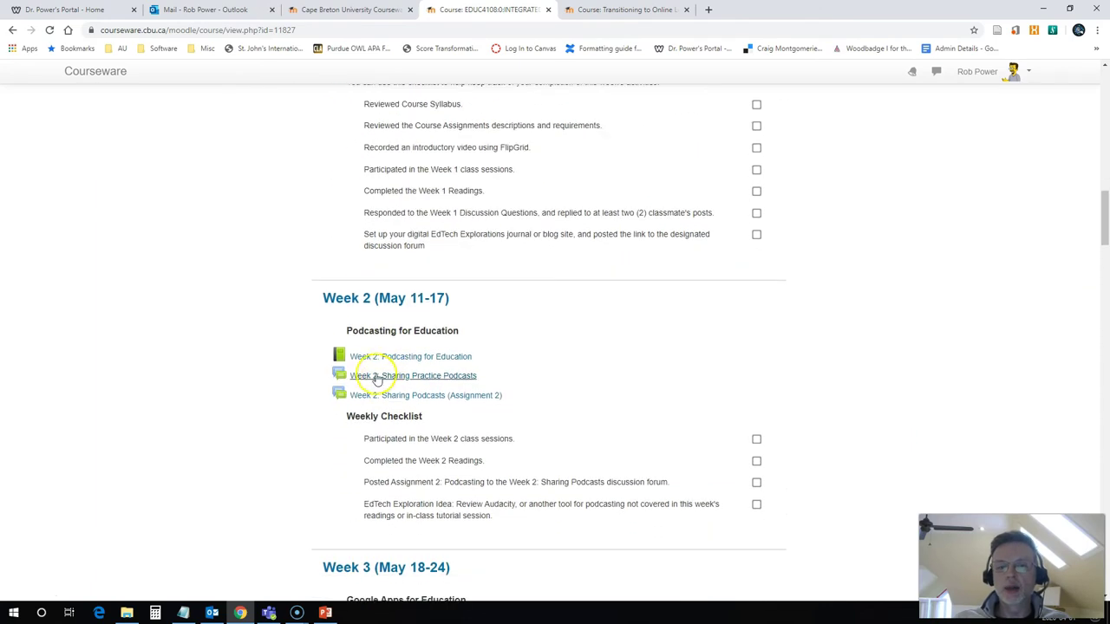
scroll(313, 444, "down", 2)
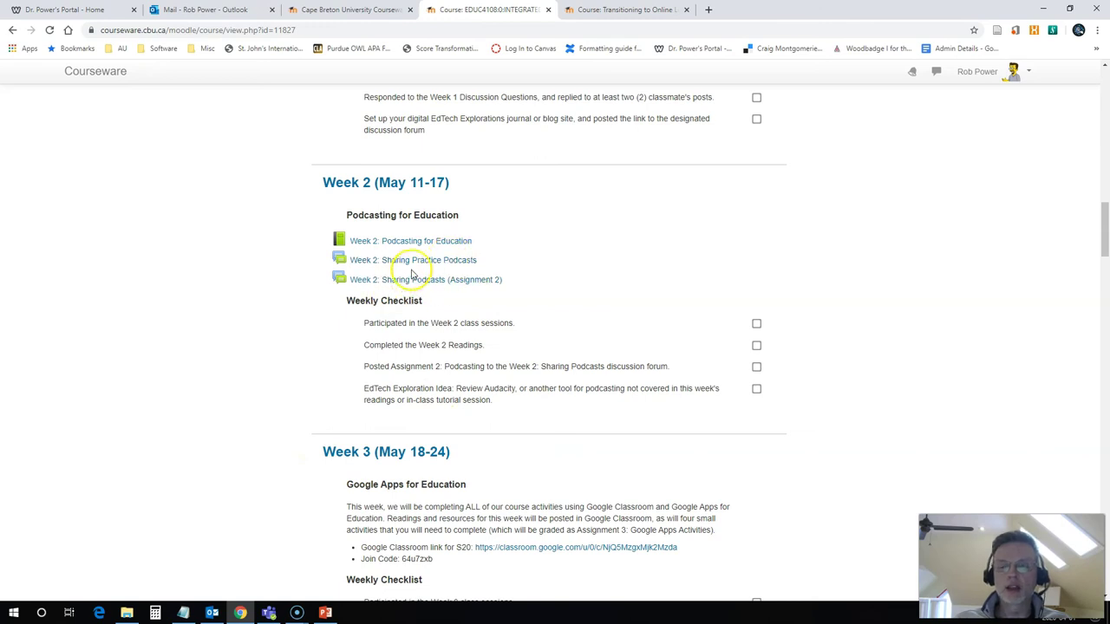
Back in the Transitioning to Online Learning course, add a Forum activity to Topic 2
left_click(621, 10)
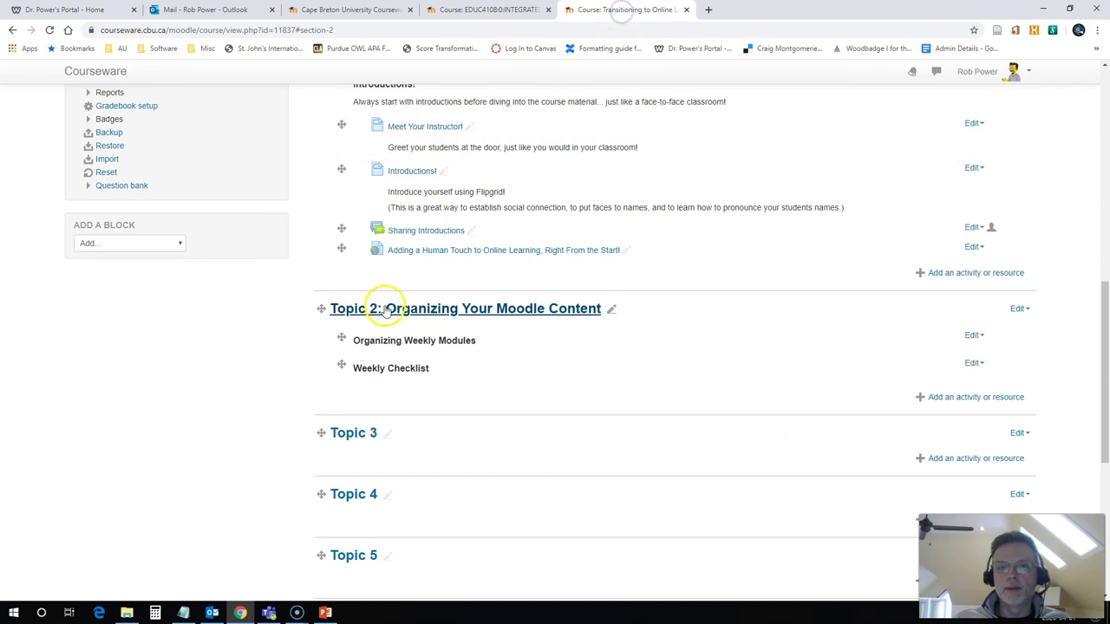
scroll(390, 312, "down", 1)
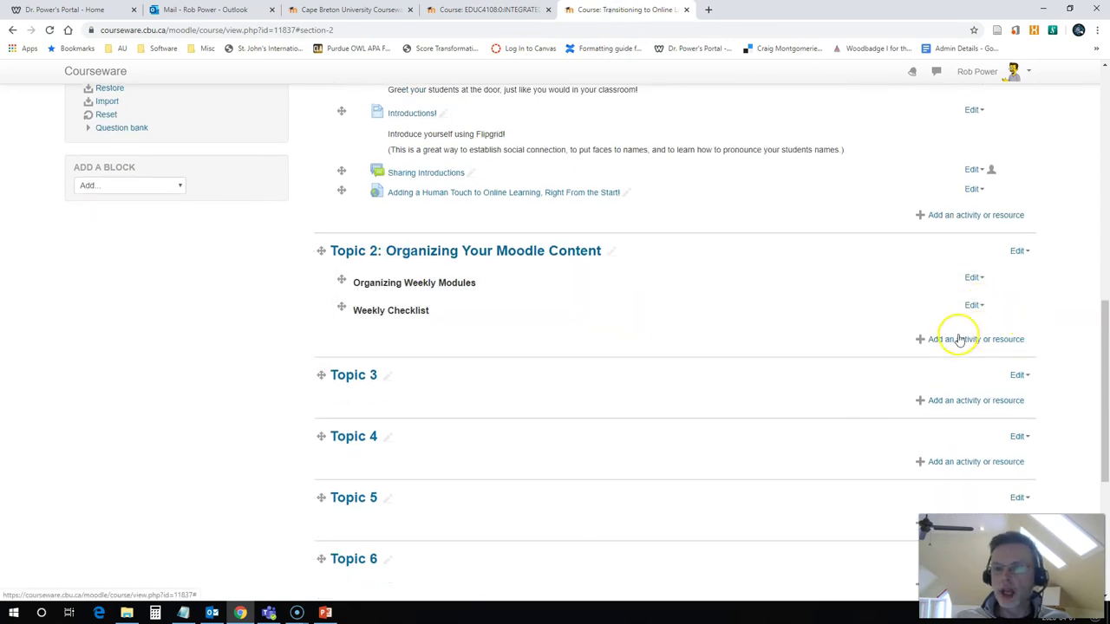
left_click(952, 339)
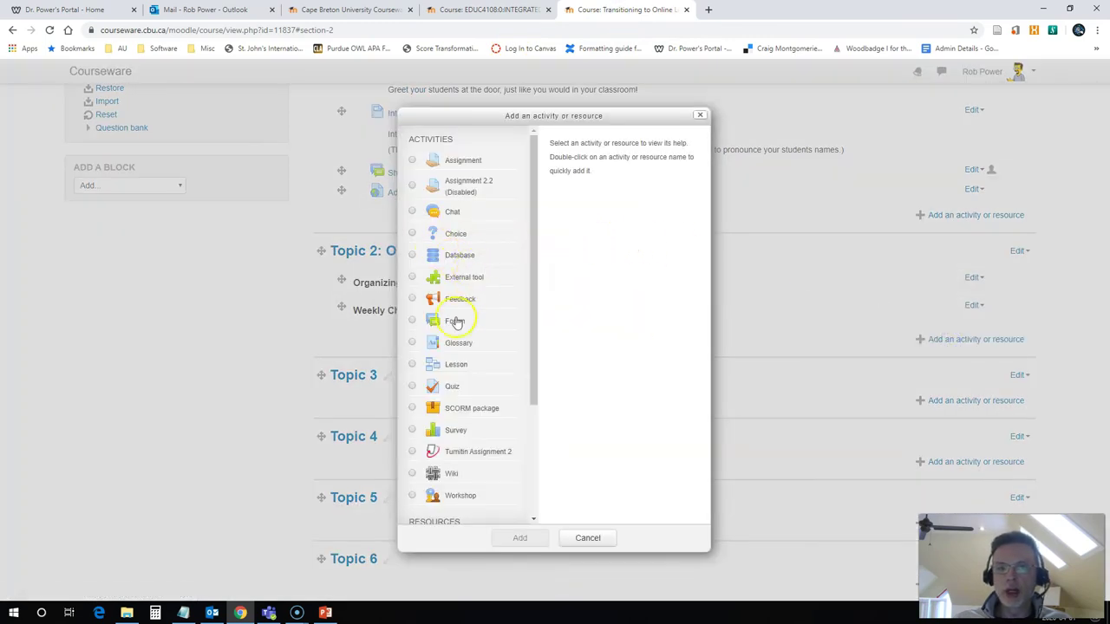
left_click(416, 321)
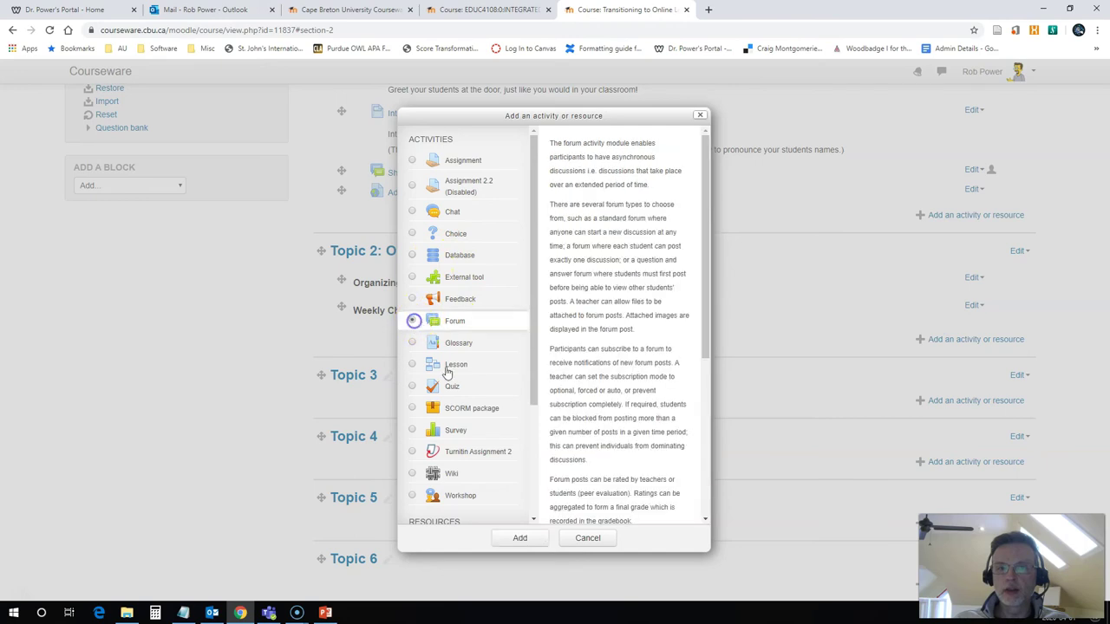
left_click(514, 537)
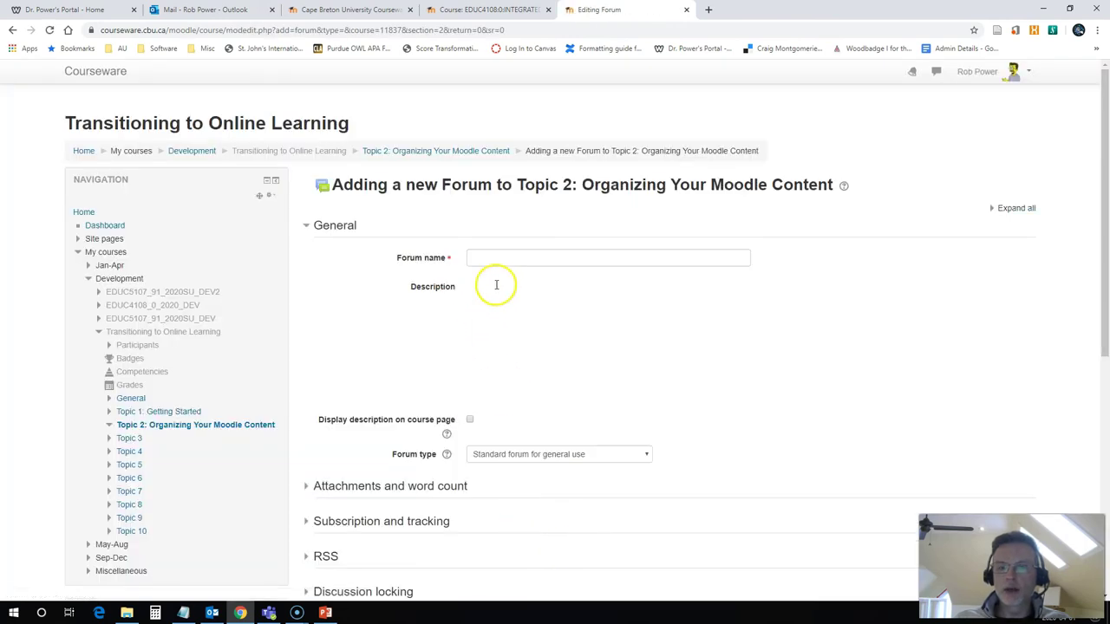
Enter 'Week 2 Forum' as the name and a description about replying to two classmates' posts
left_click(495, 257)
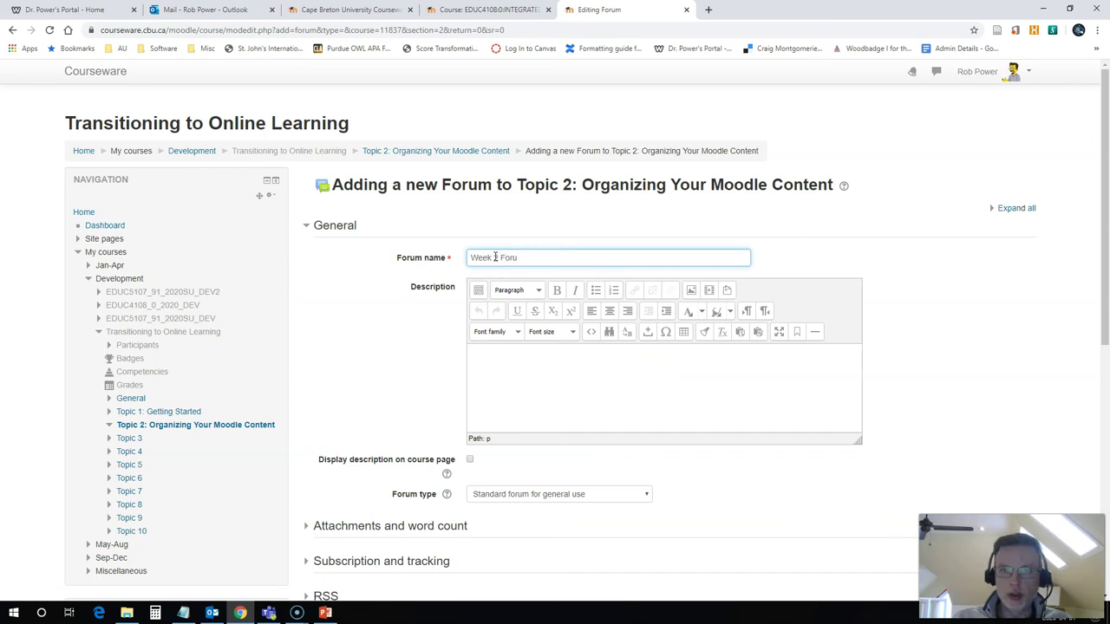
left_click(497, 358)
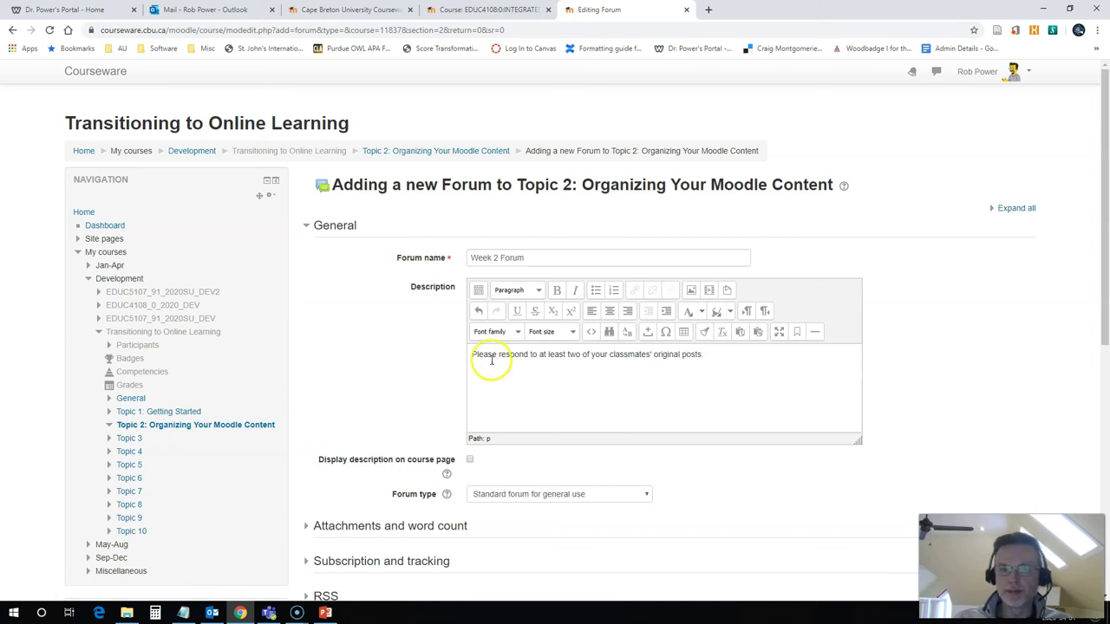
scroll(477, 369, "down", 4)
scroll(464, 371, "up", 3)
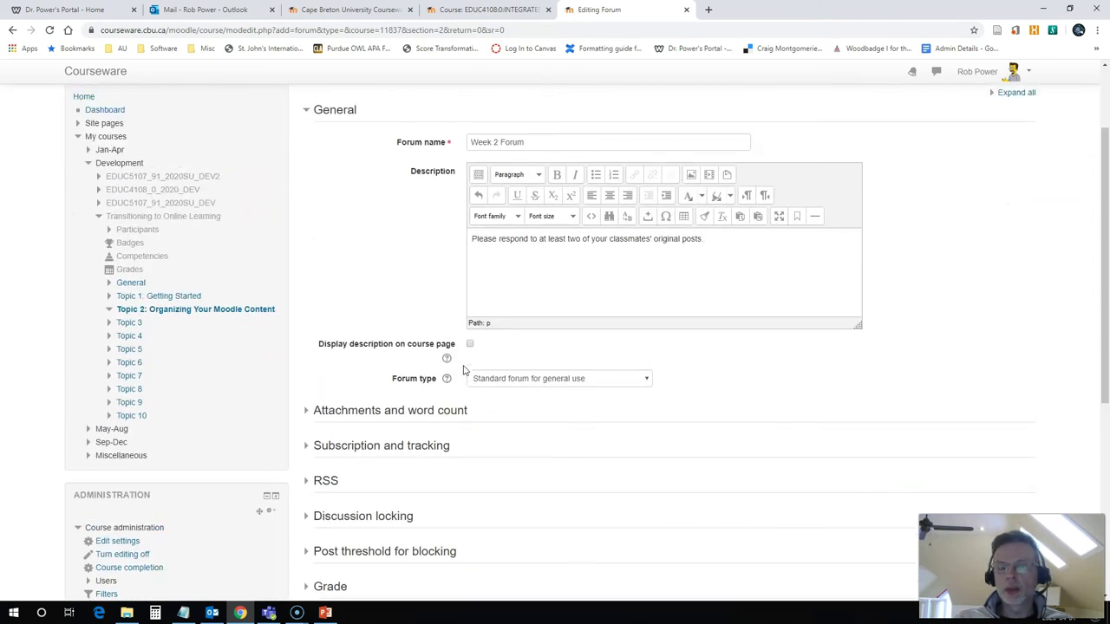
left_click(405, 333)
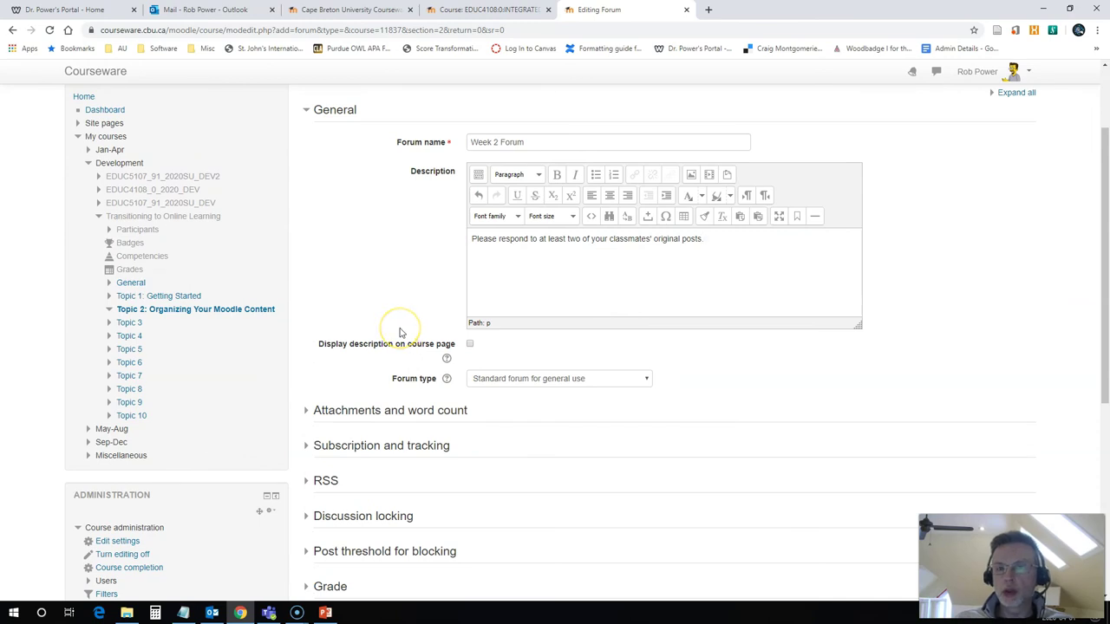
scroll(402, 334, "down", 2)
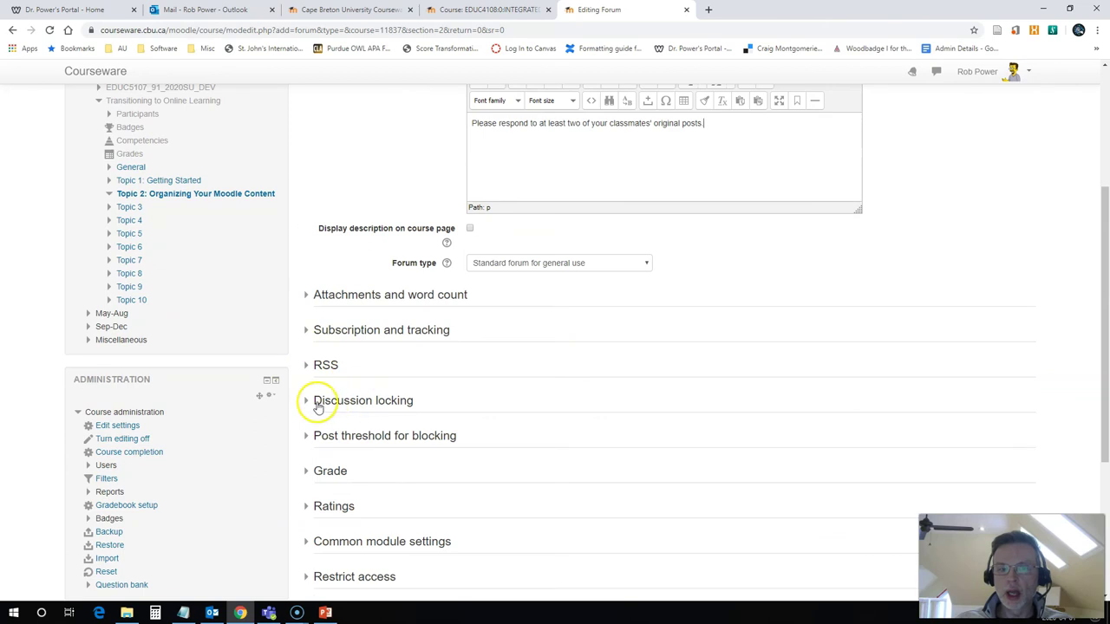
Set the forum's subscription mode to Forced subscription
left_click(310, 330)
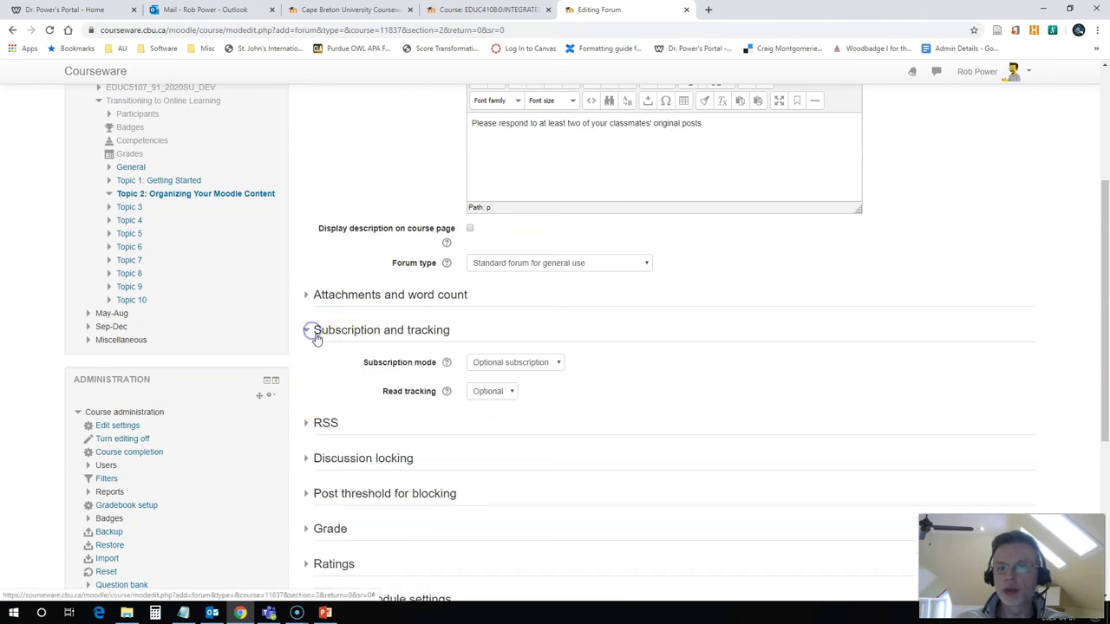
left_click(498, 362)
left_click(504, 387)
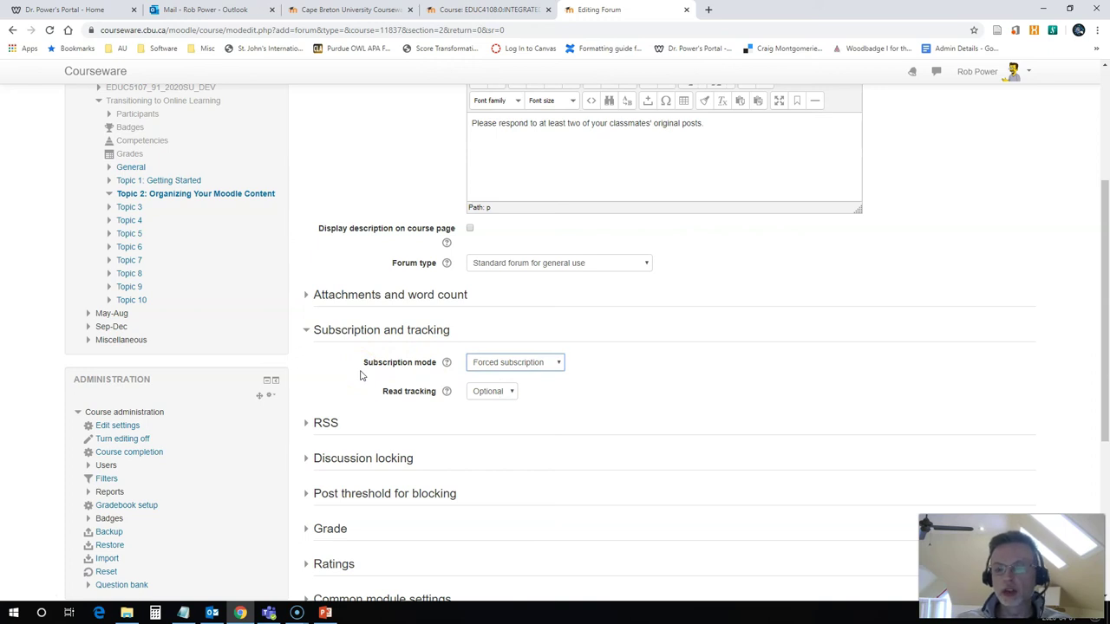
scroll(364, 389, "down", 3)
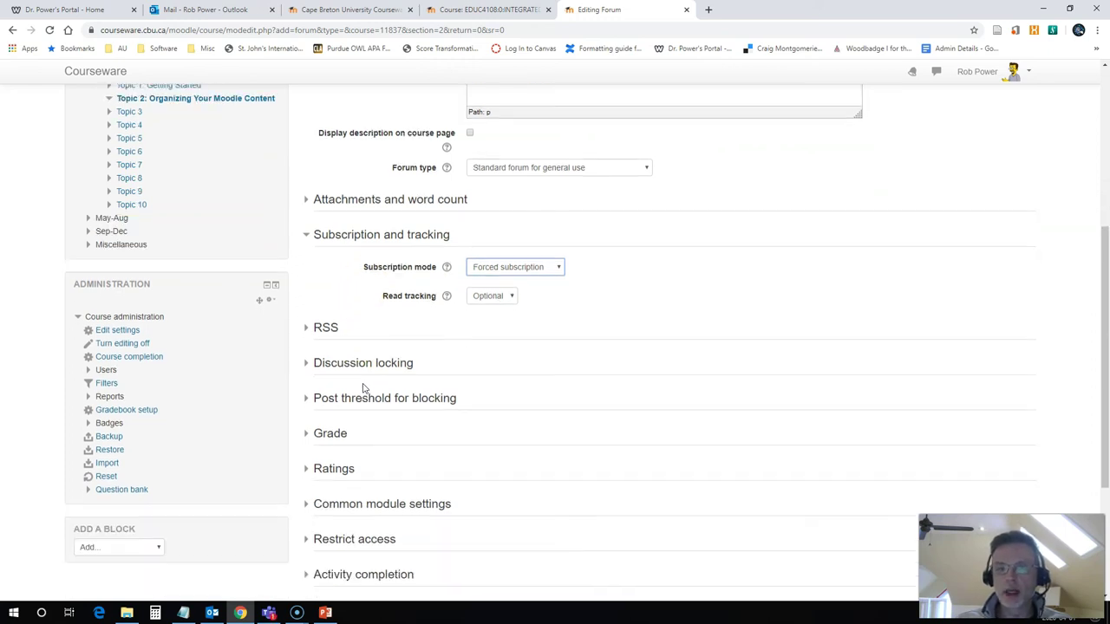
scroll(364, 389, "up", 2)
scroll(364, 389, "up", 1)
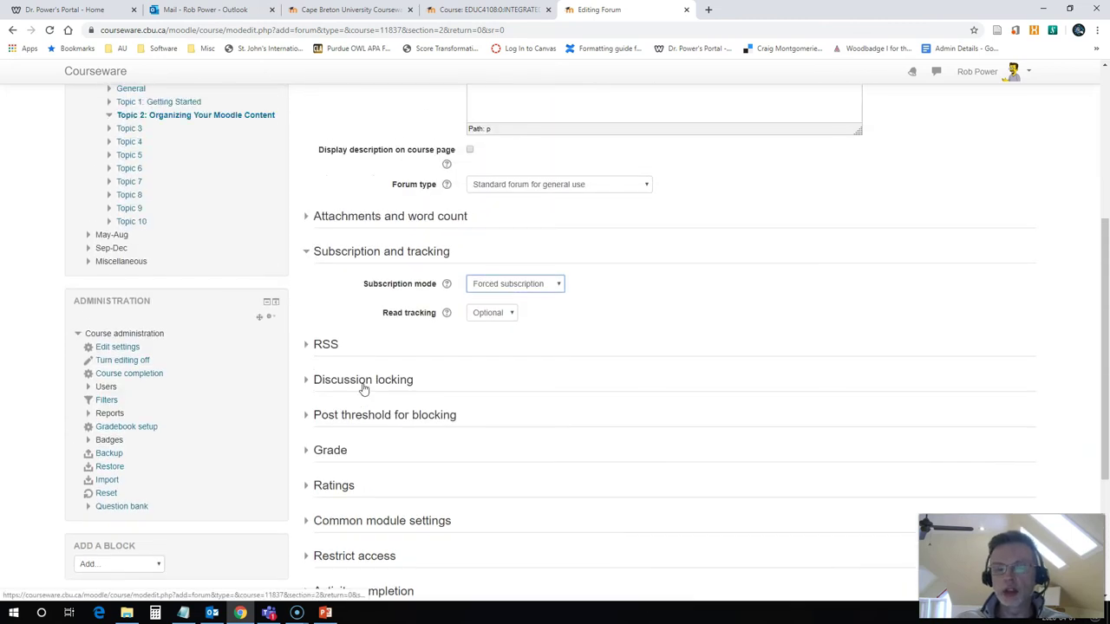
scroll(368, 393, "down", 4)
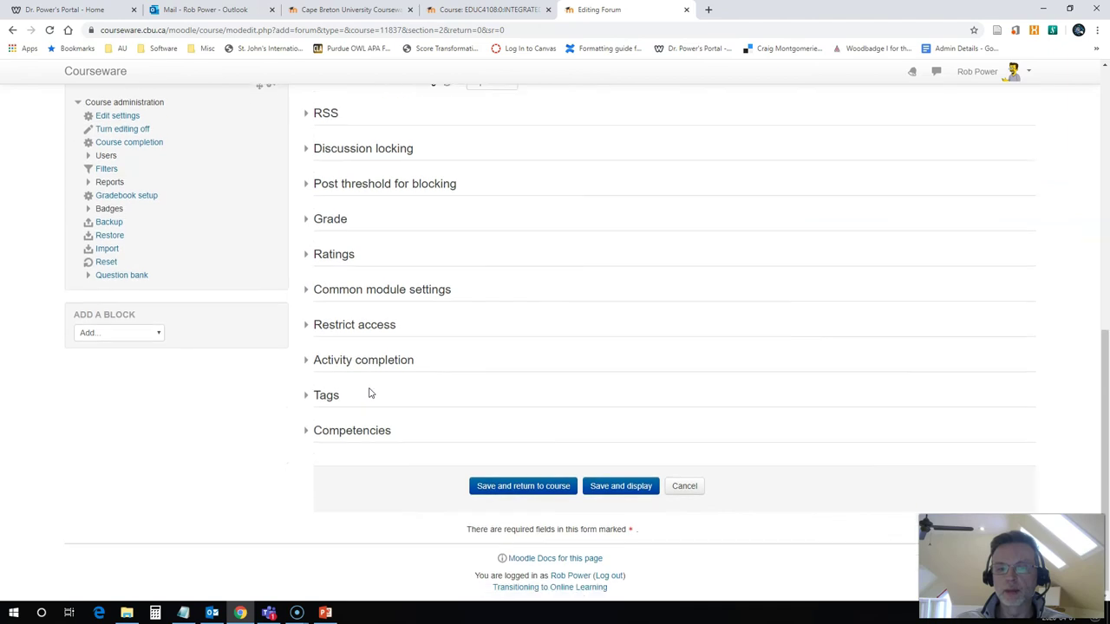
Set the forum's completion tracking to 'Do not indicate activity completion'
left_click(309, 359)
left_click(495, 392)
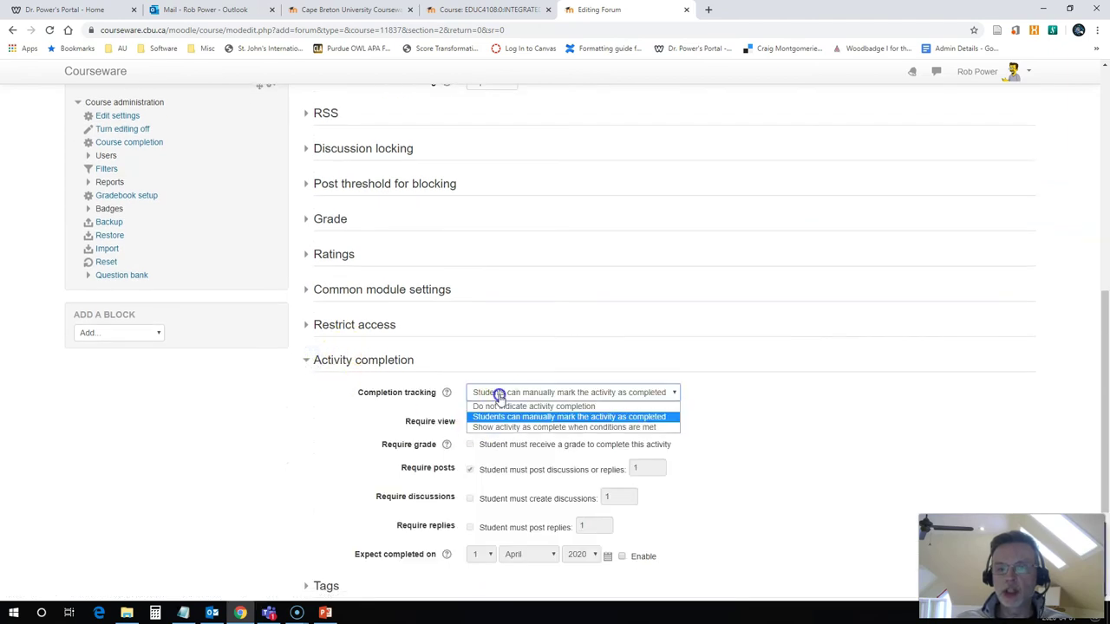
left_click(505, 408)
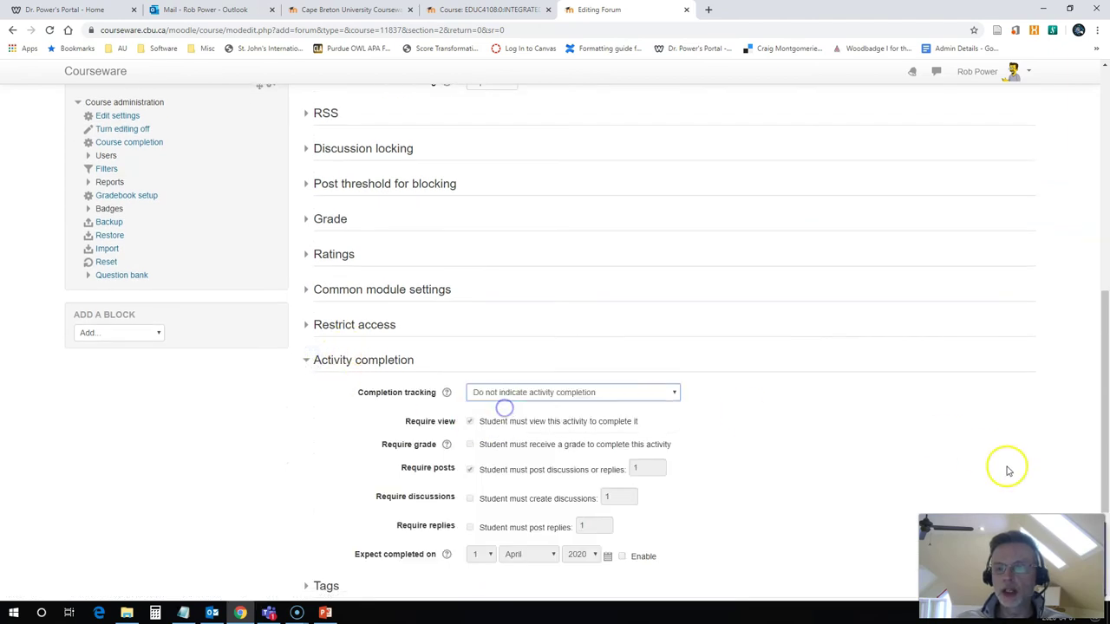
scroll(357, 558, "down", 1)
scroll(357, 558, "down", 3)
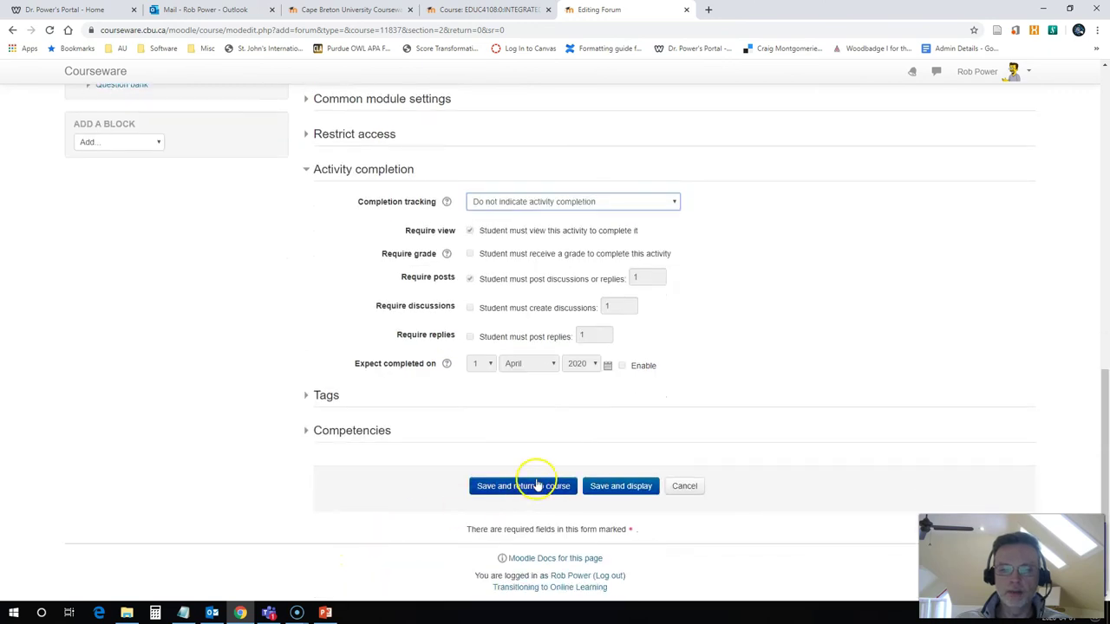
Save Week 2 Forum and drag it above the Weekly Checklist label in Topic 2
left_click(510, 486)
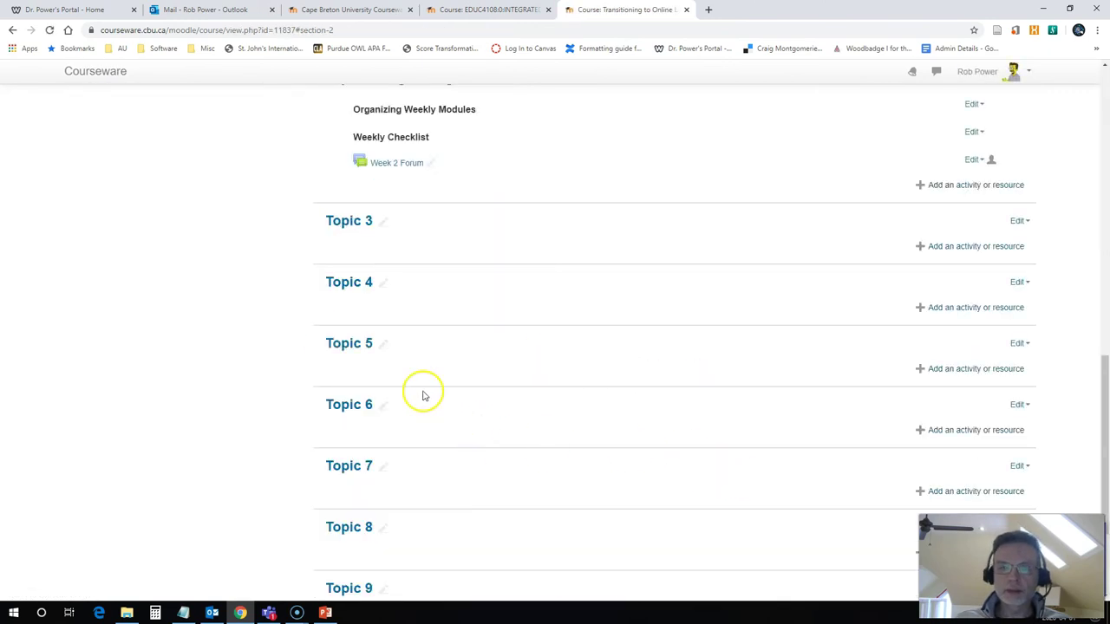
scroll(662, 270, "up", 3)
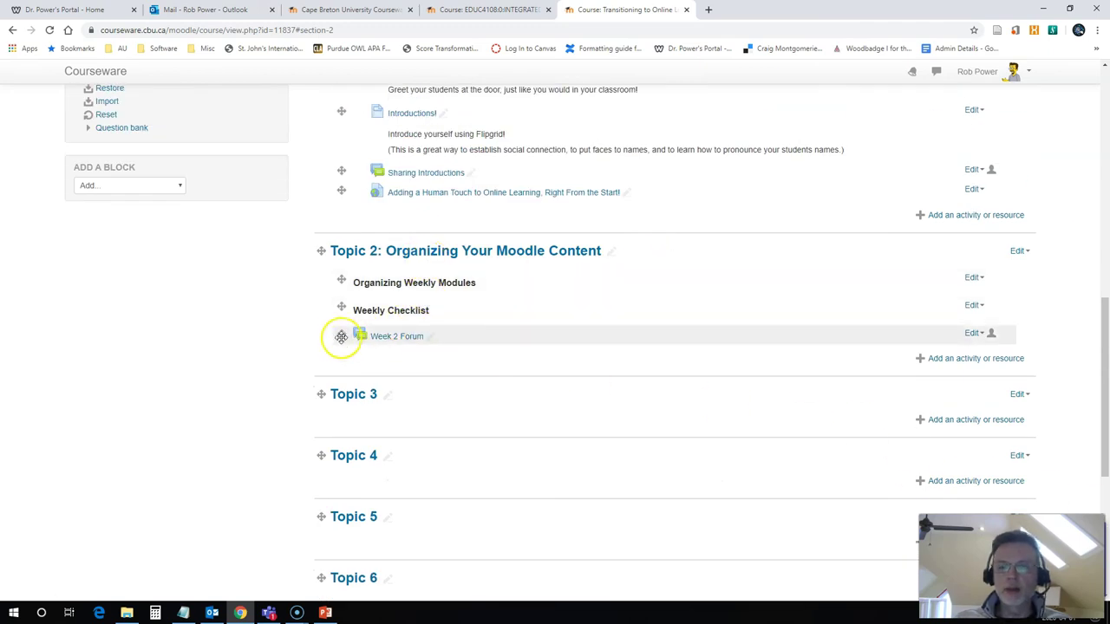
left_click_drag(342, 337, 347, 305)
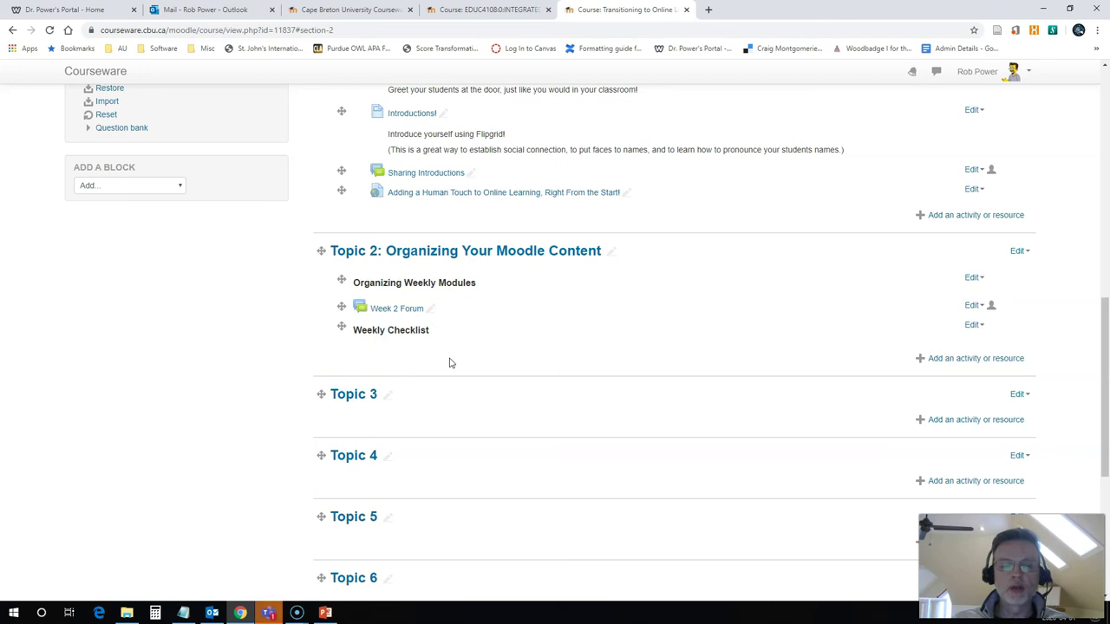
left_click_drag(426, 367, 375, 308)
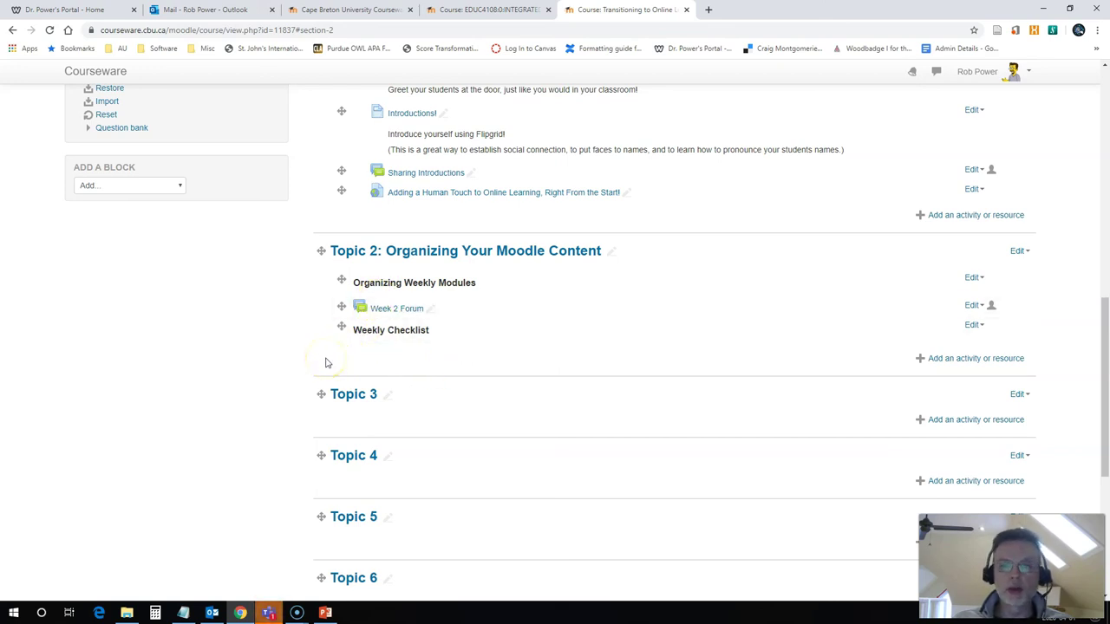
mouse_move(328, 362)
left_mouse_down()
mouse_move(399, 359)
mouse_move(378, 361)
left_mouse_up()
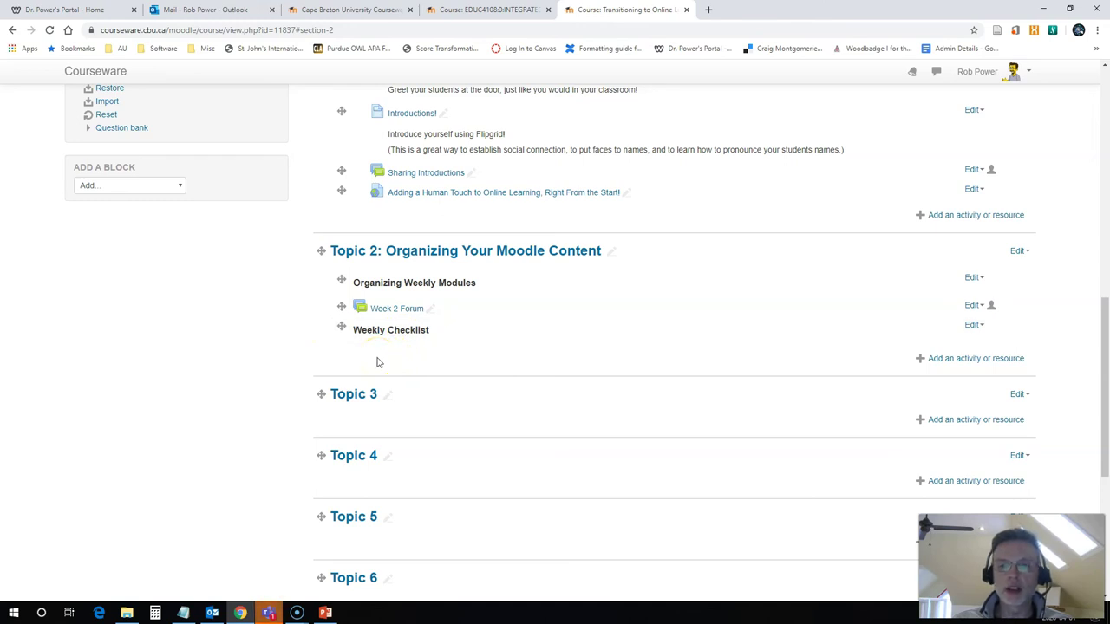